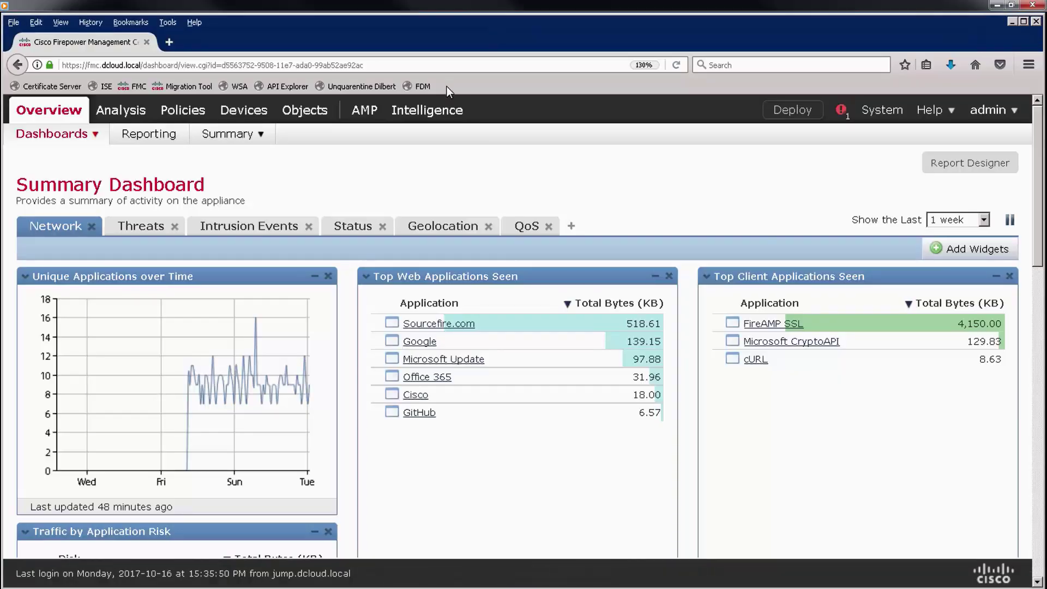
- Review the TID settings and the NGFW element, then view the empty Sources list
mouse_move(430, 113)
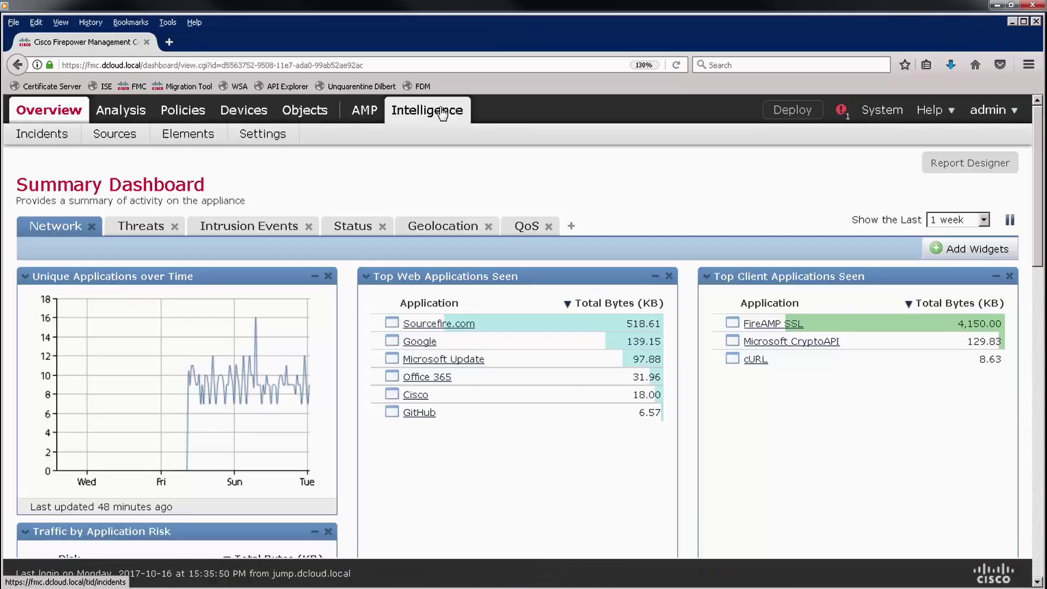
left_click(270, 140)
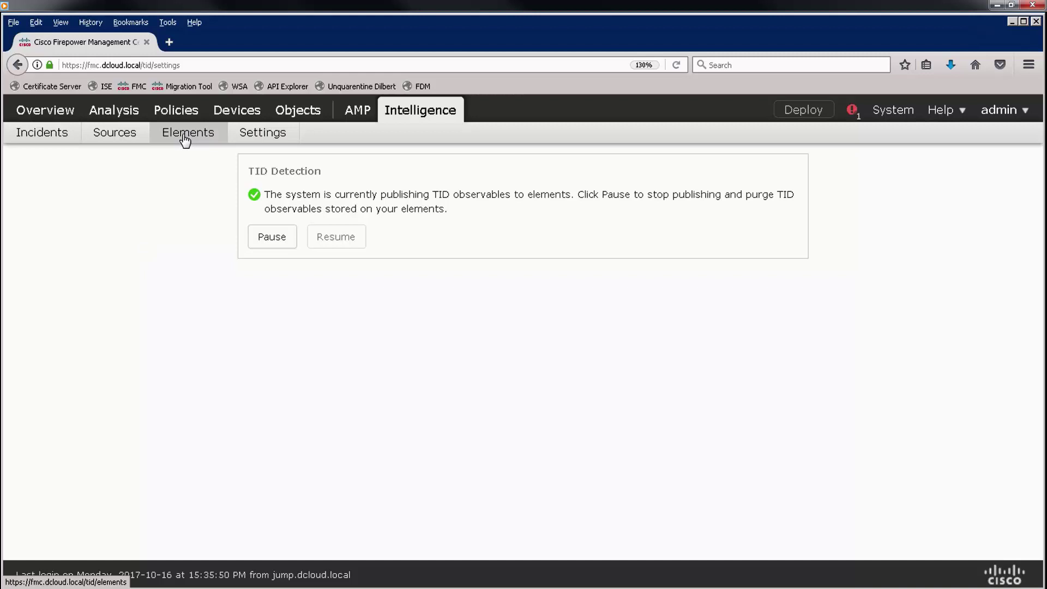
left_click(186, 140)
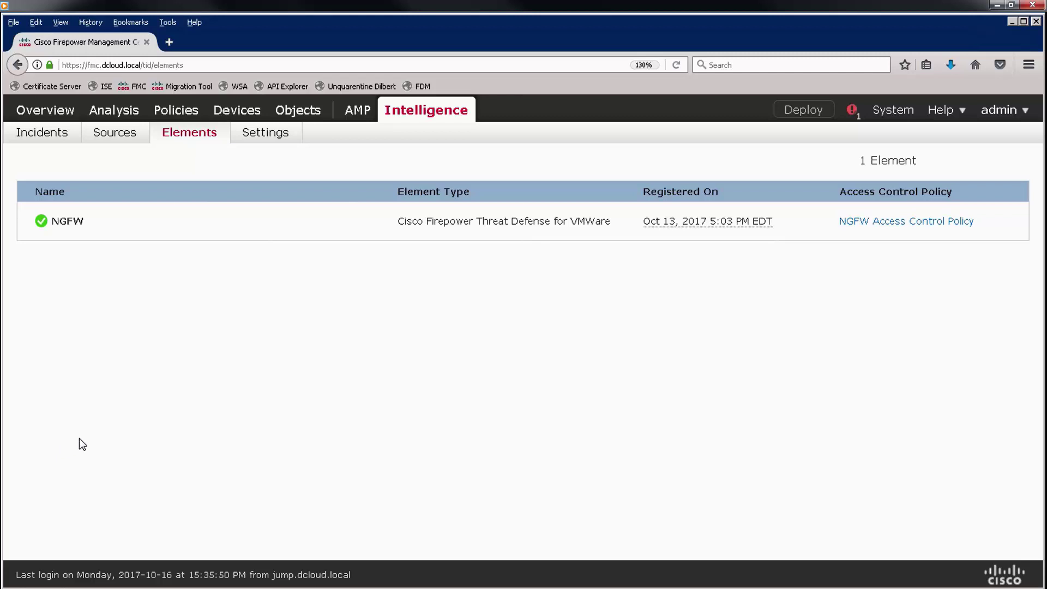
left_click(114, 132)
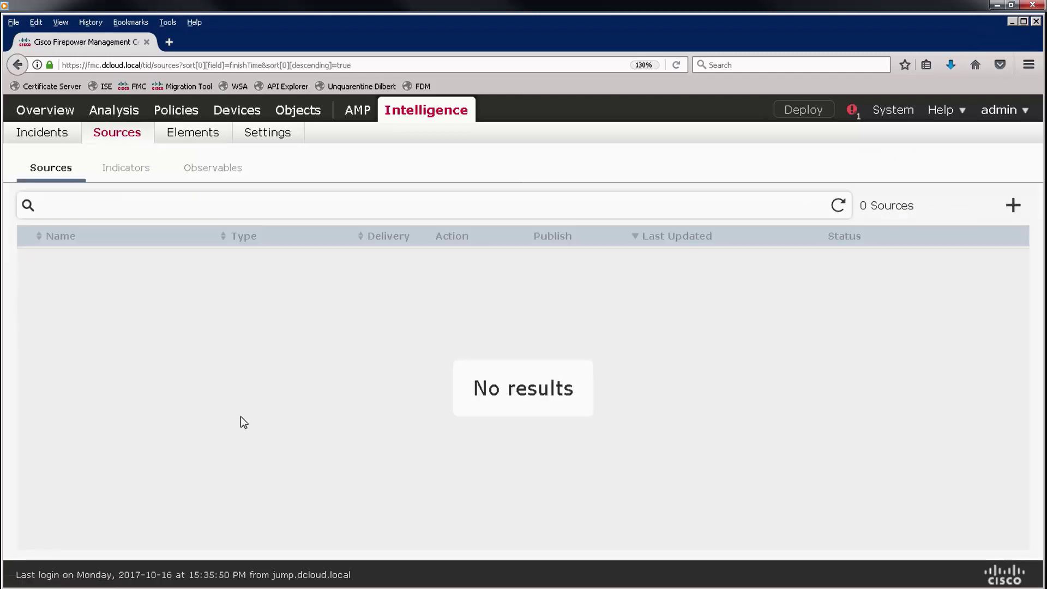
left_click(1013, 205)
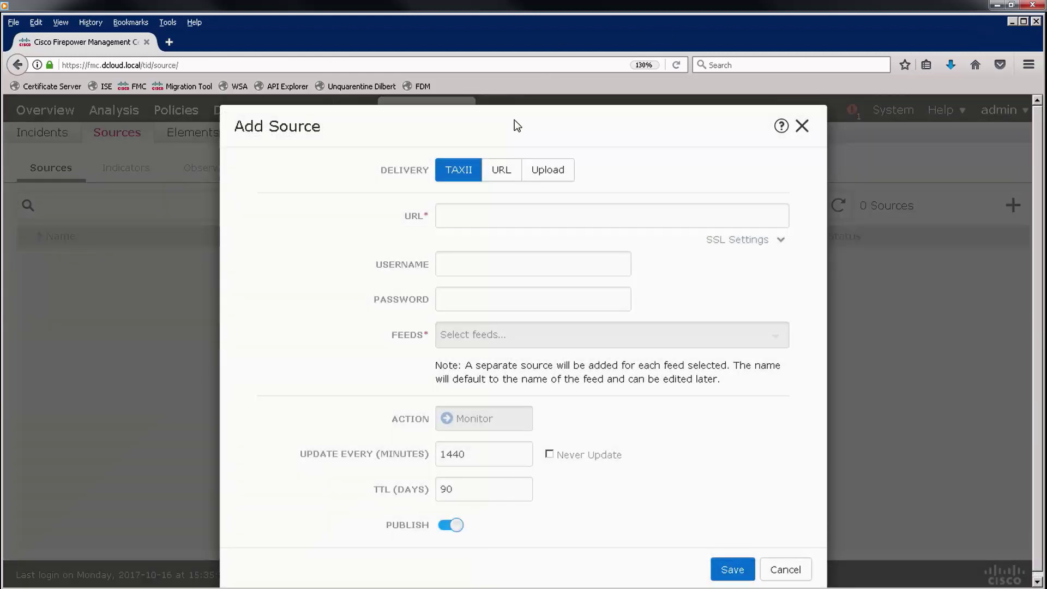
left_click(498, 173)
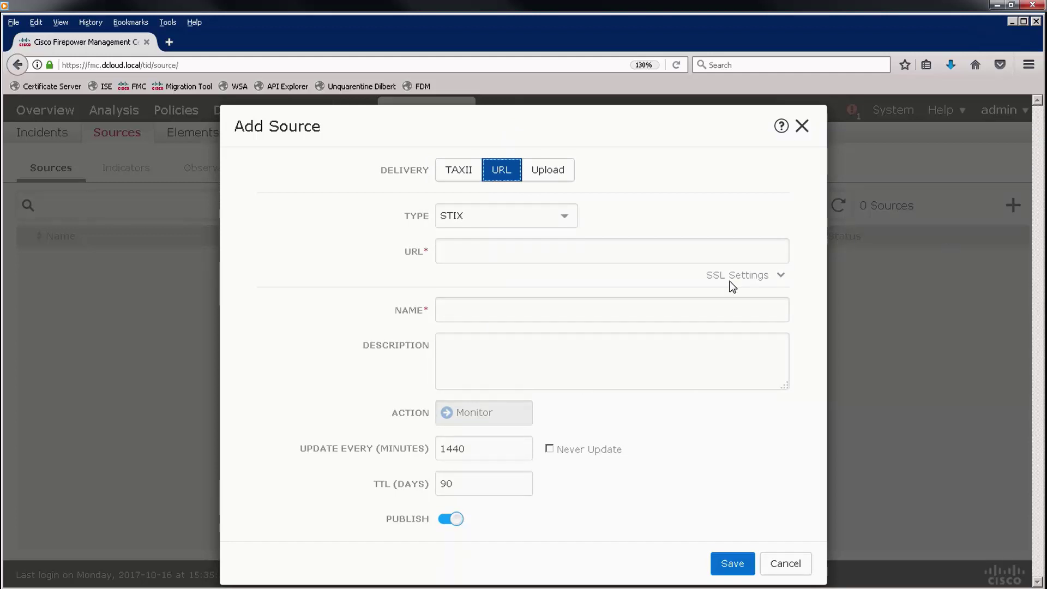
left_click(511, 216)
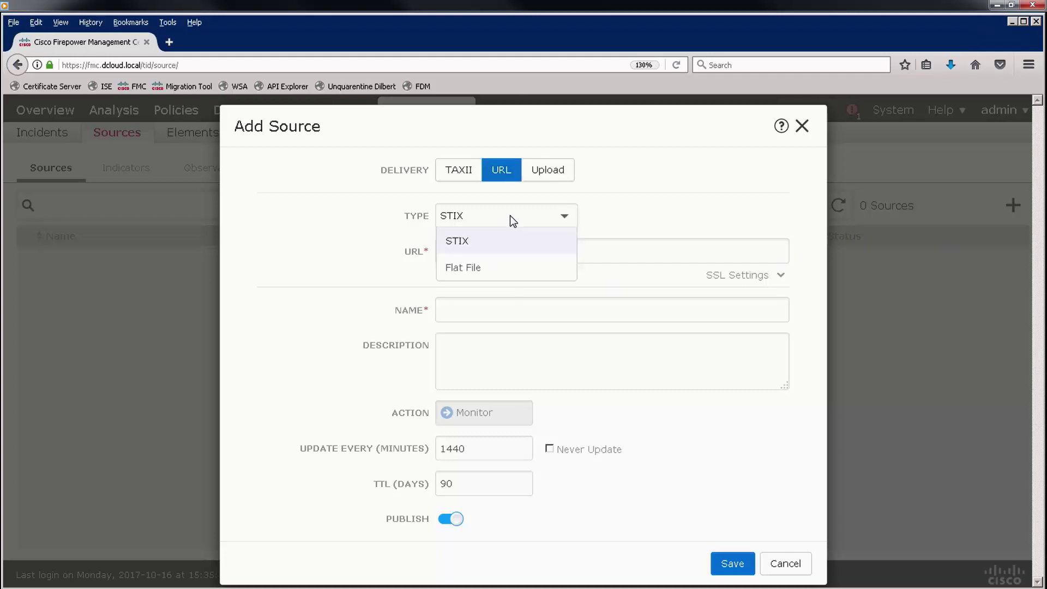
left_click(510, 217)
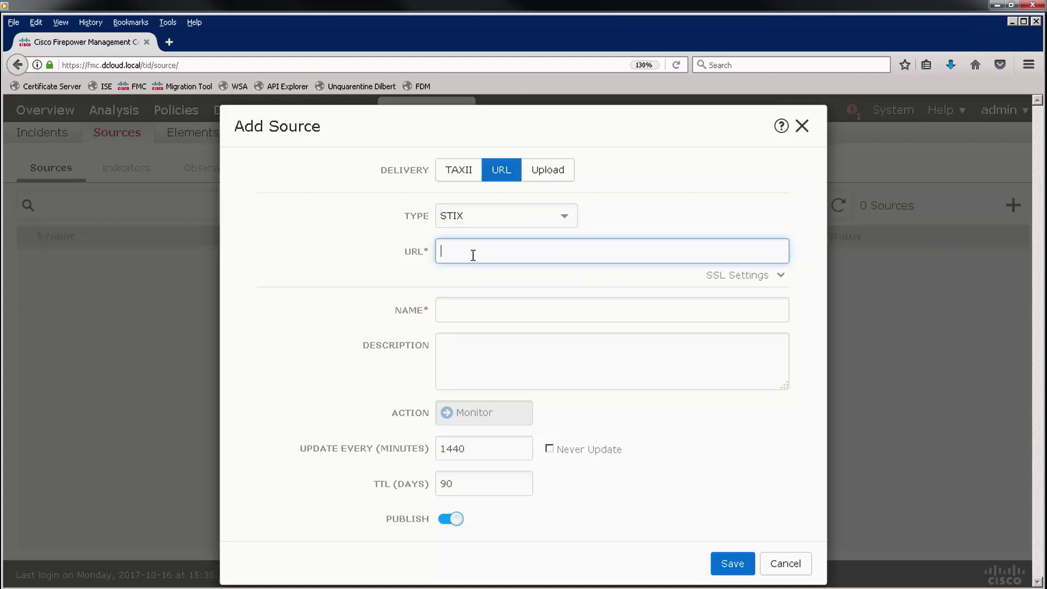
type("http://198.19.10.200/files/STIX.xml")
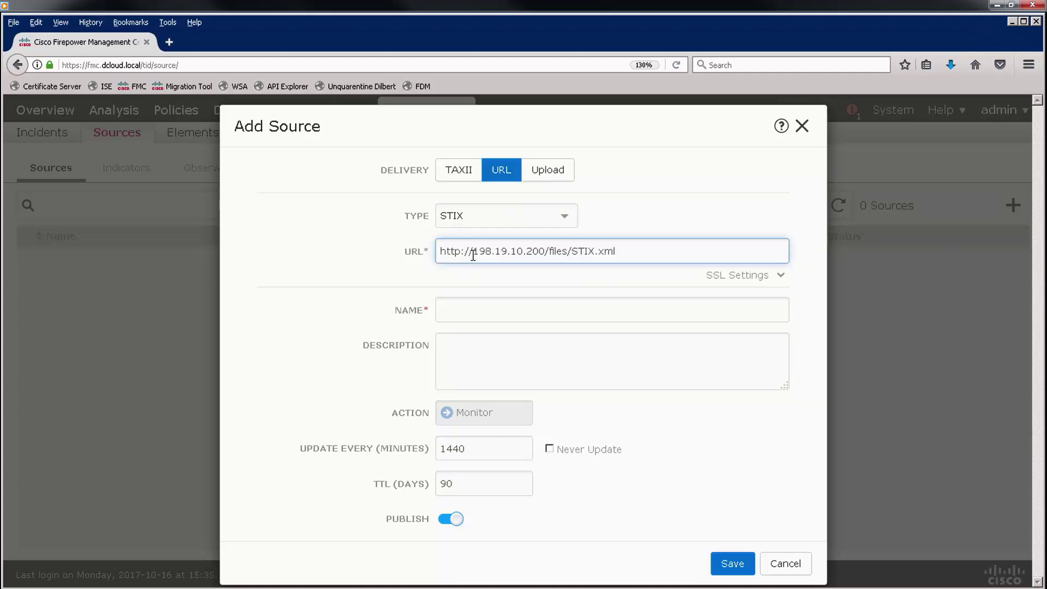
left_click(504, 307)
type("STIX file from webserver")
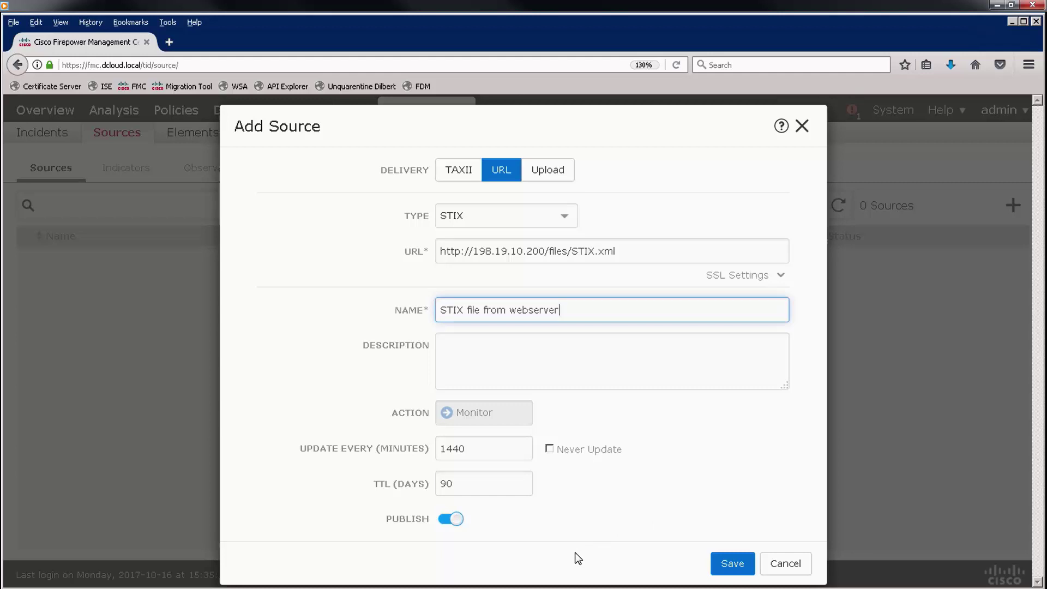
left_click(731, 564)
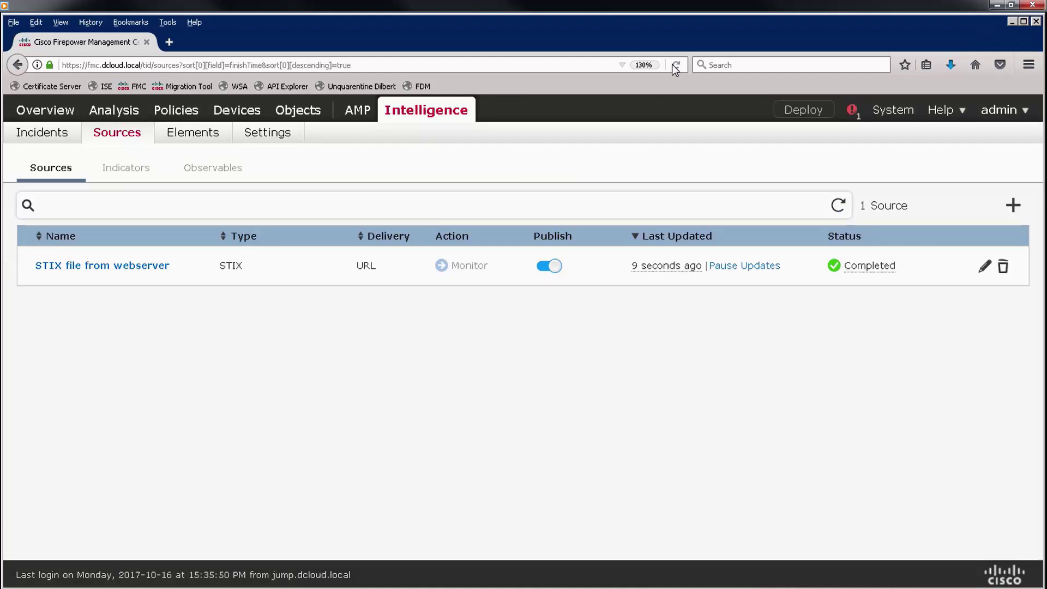
left_click(135, 174)
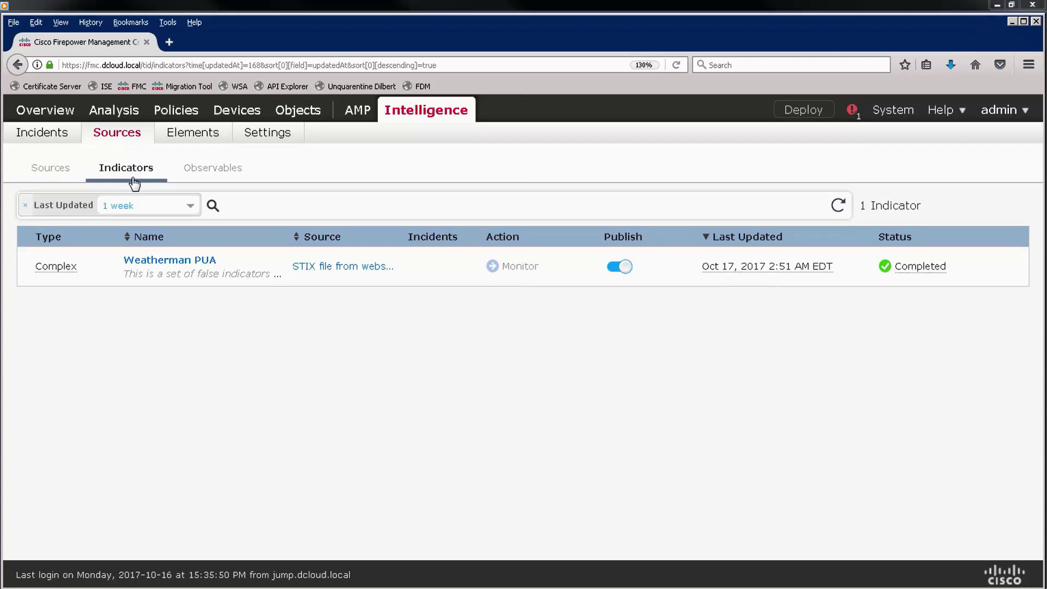
left_click(176, 261)
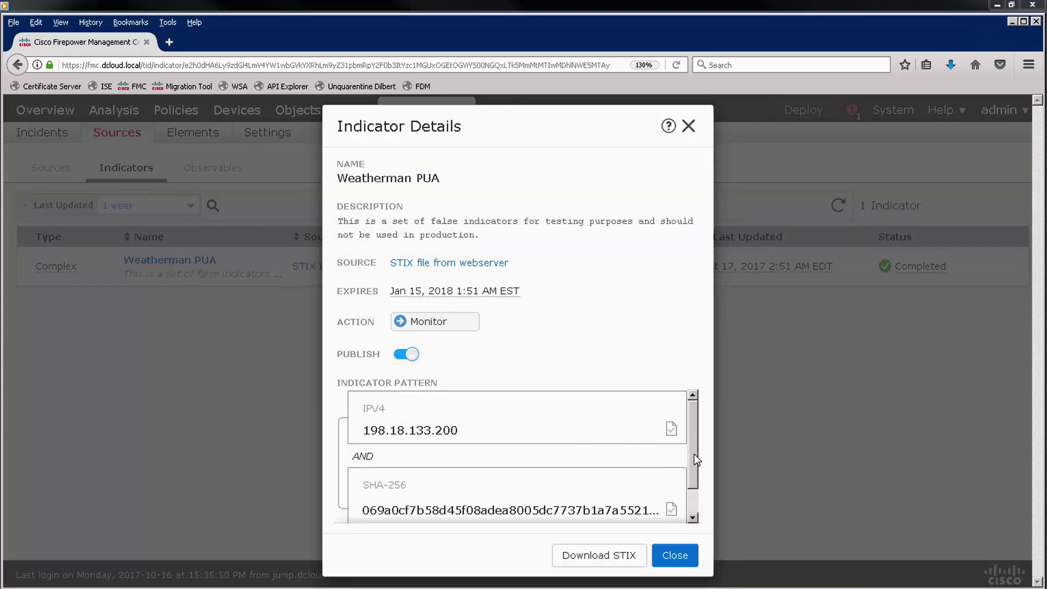
left_click_drag(693, 457, 697, 497)
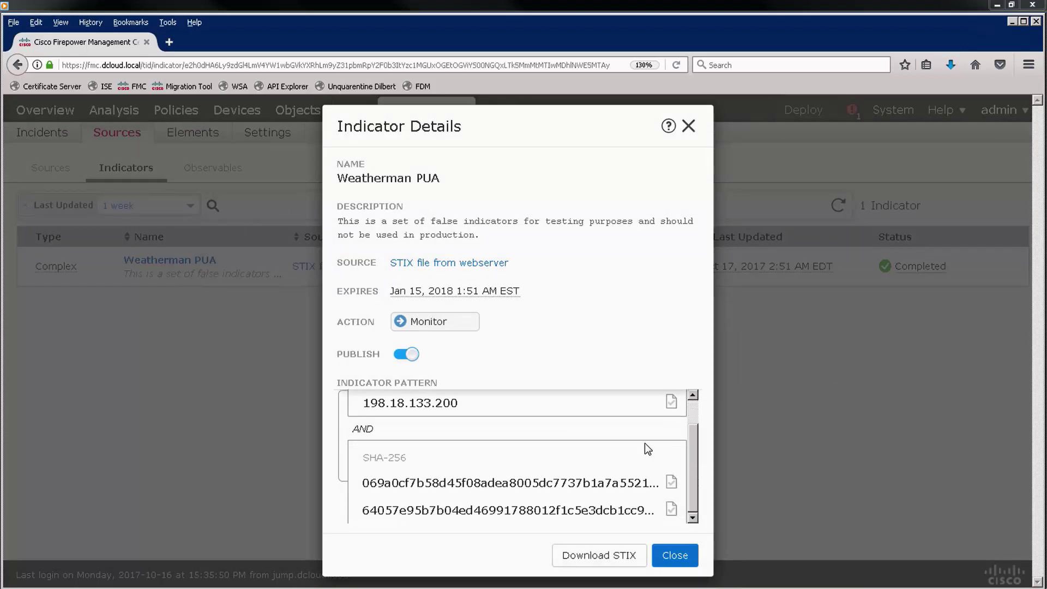
left_click(691, 554)
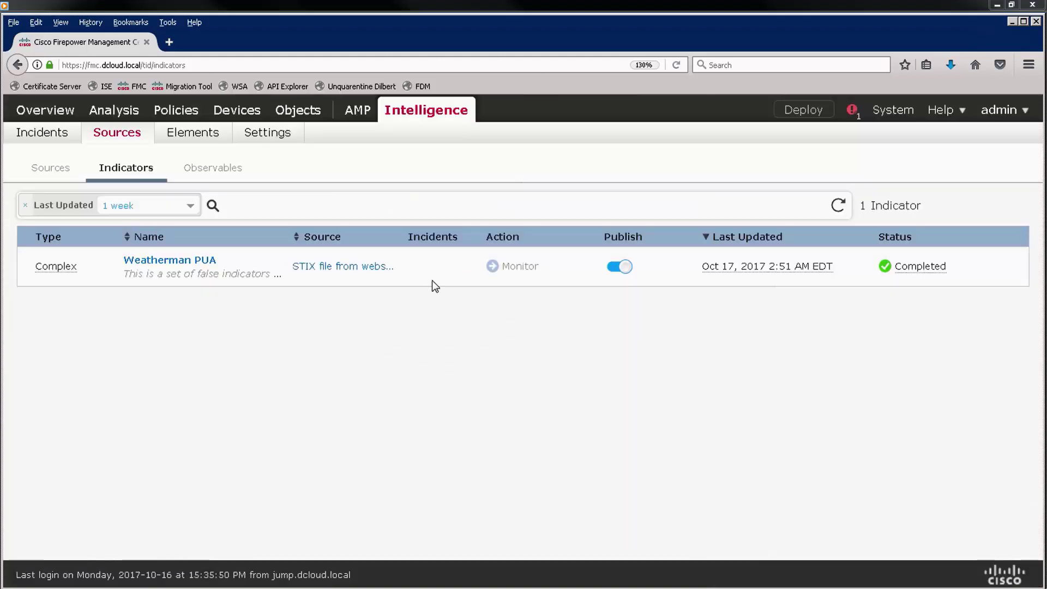
left_click(226, 170)
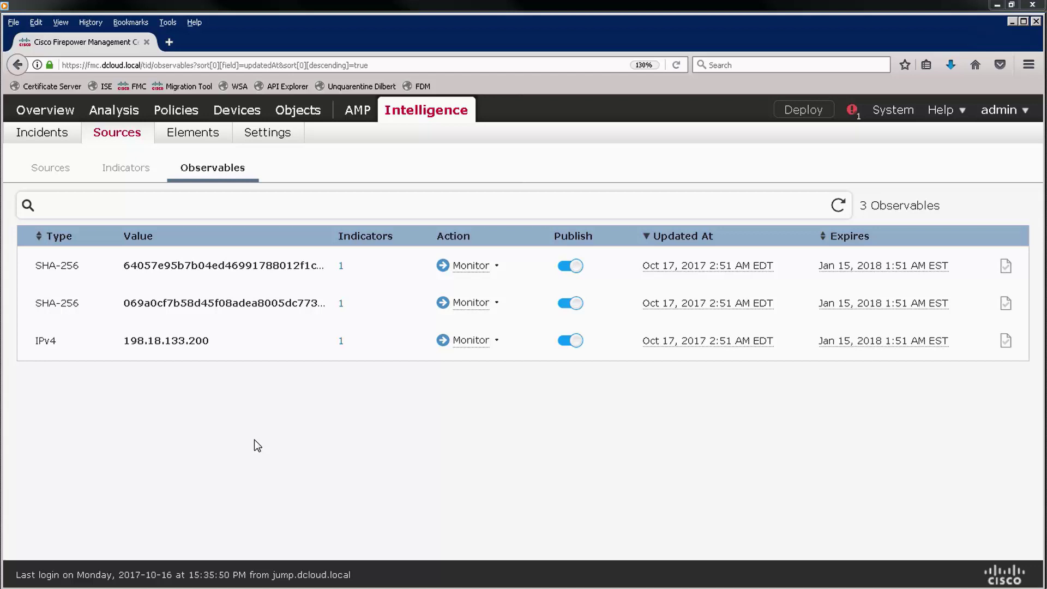
left_click(54, 172)
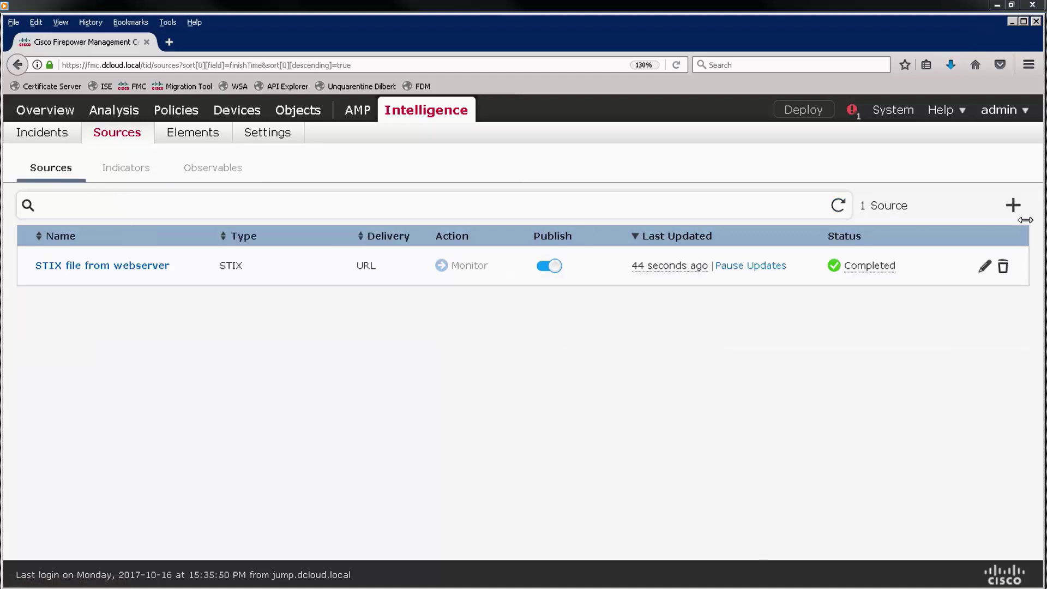
- Start an uploaded Flat File source with URL content and attach URL_List.txt
left_click(1013, 206)
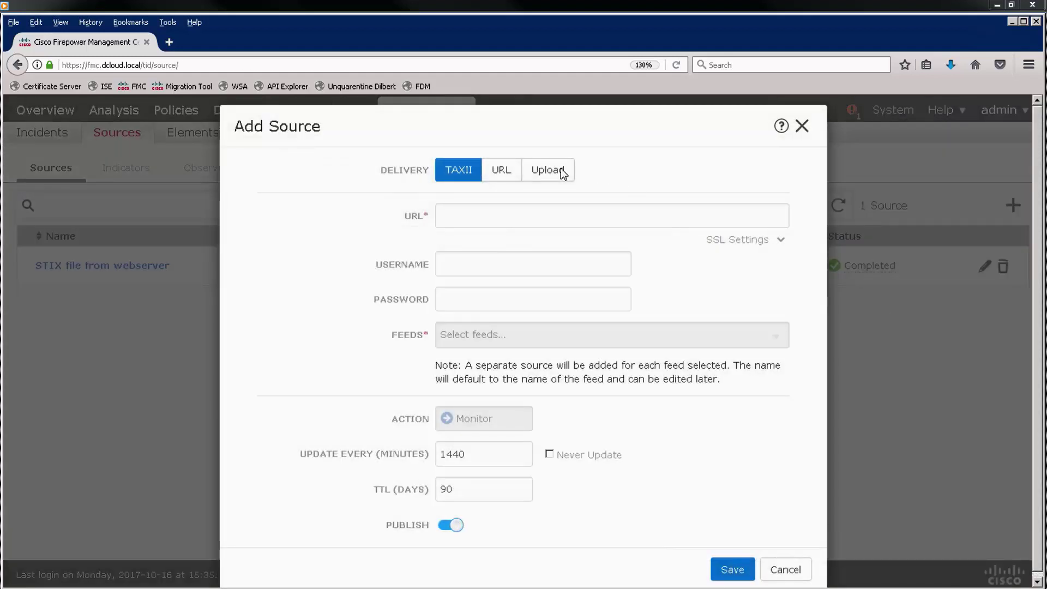
left_click(558, 169)
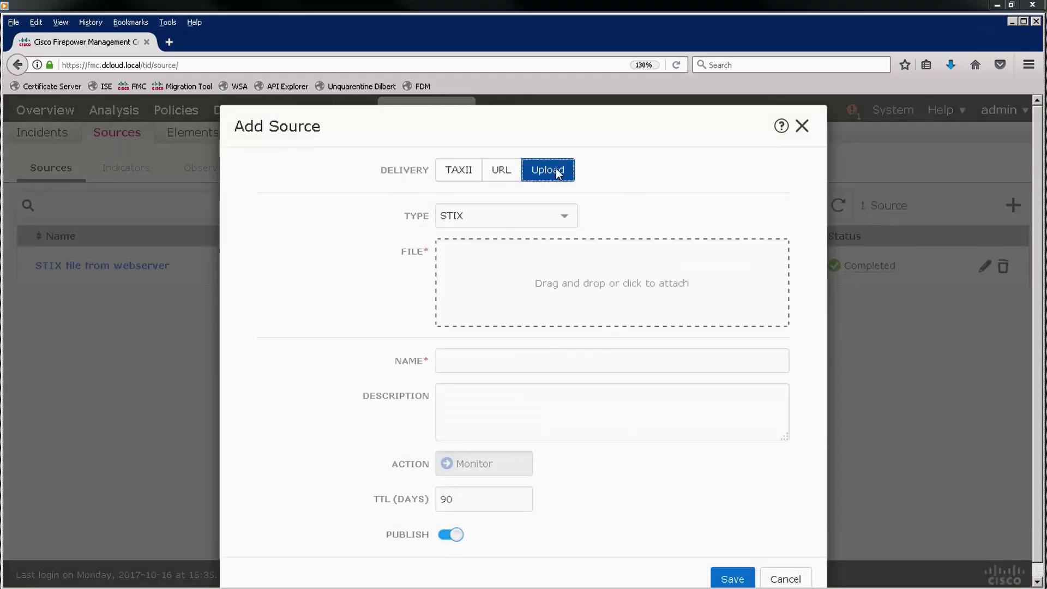
left_click(563, 218)
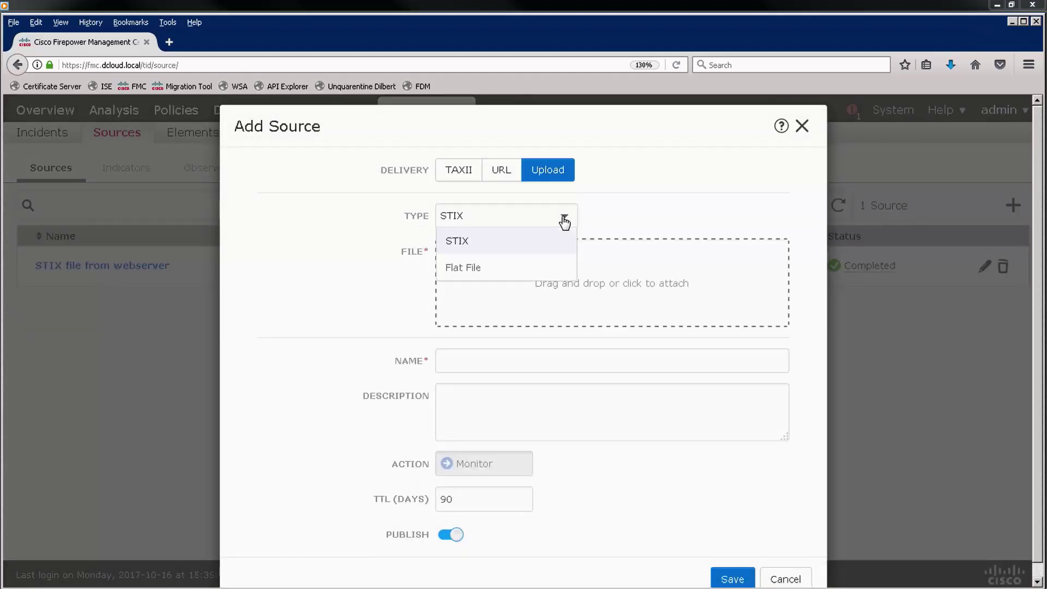
left_click(519, 271)
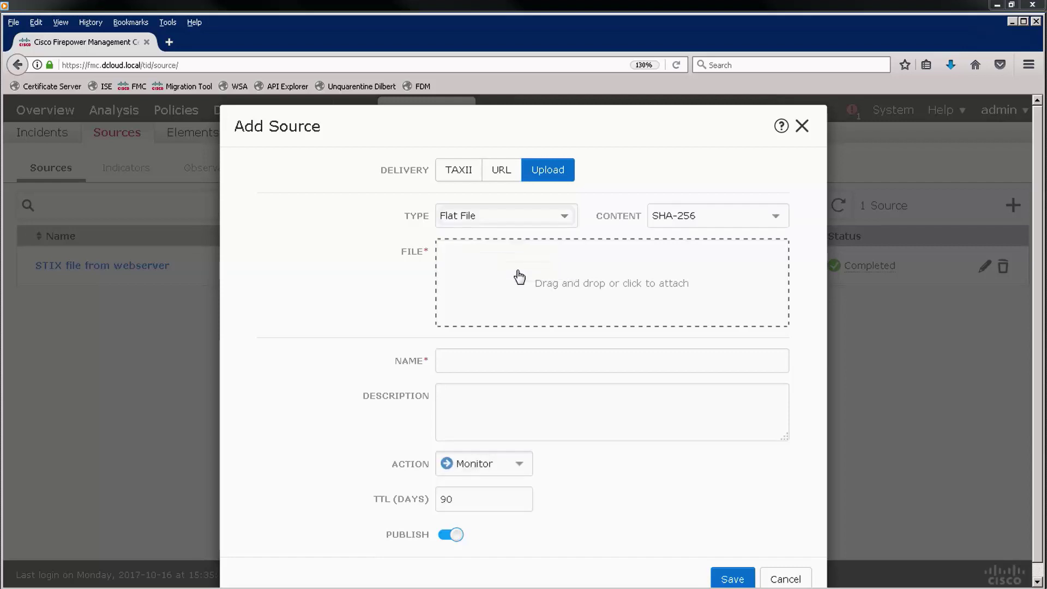
left_click(775, 216)
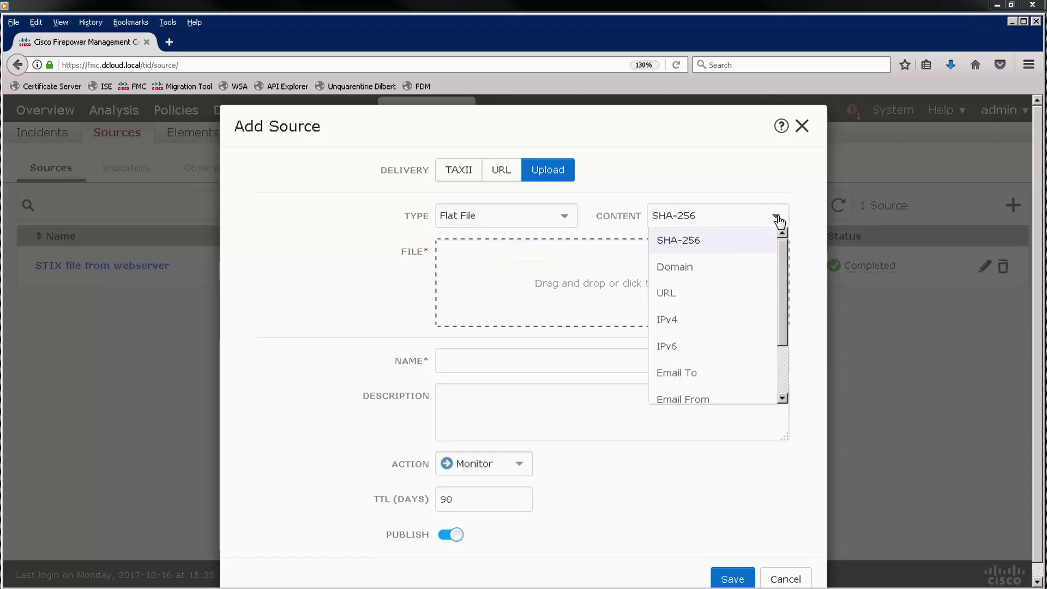
left_click(692, 299)
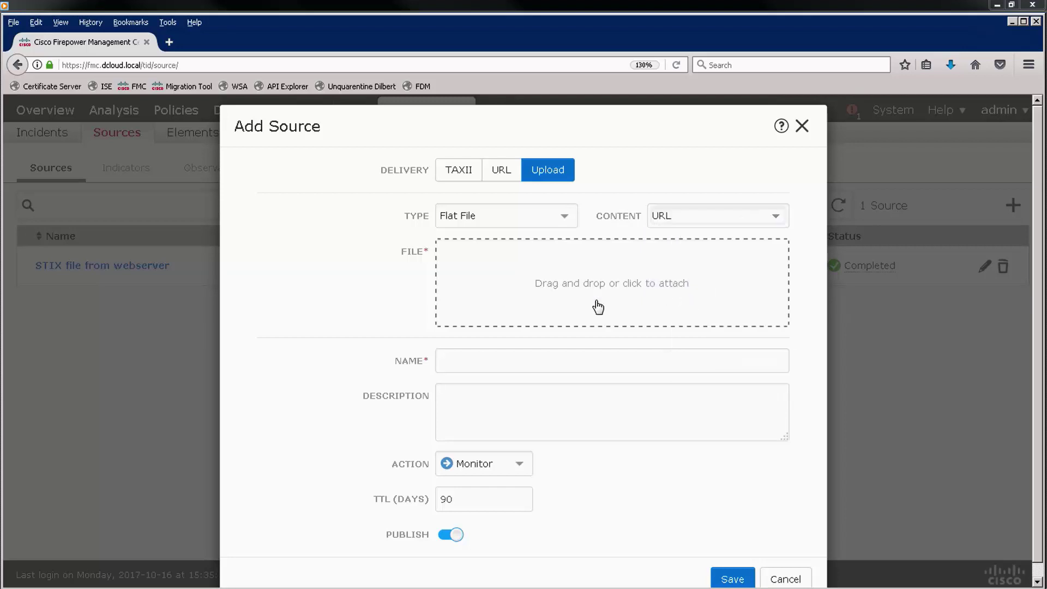
left_click(582, 290)
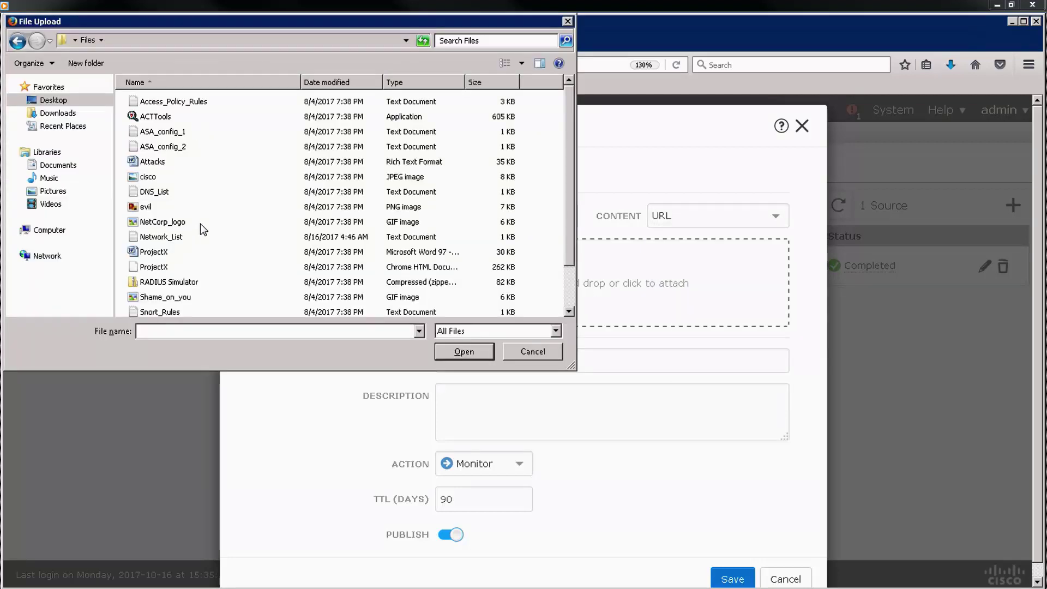
scroll(210, 235, "down", 1)
double_click(156, 297)
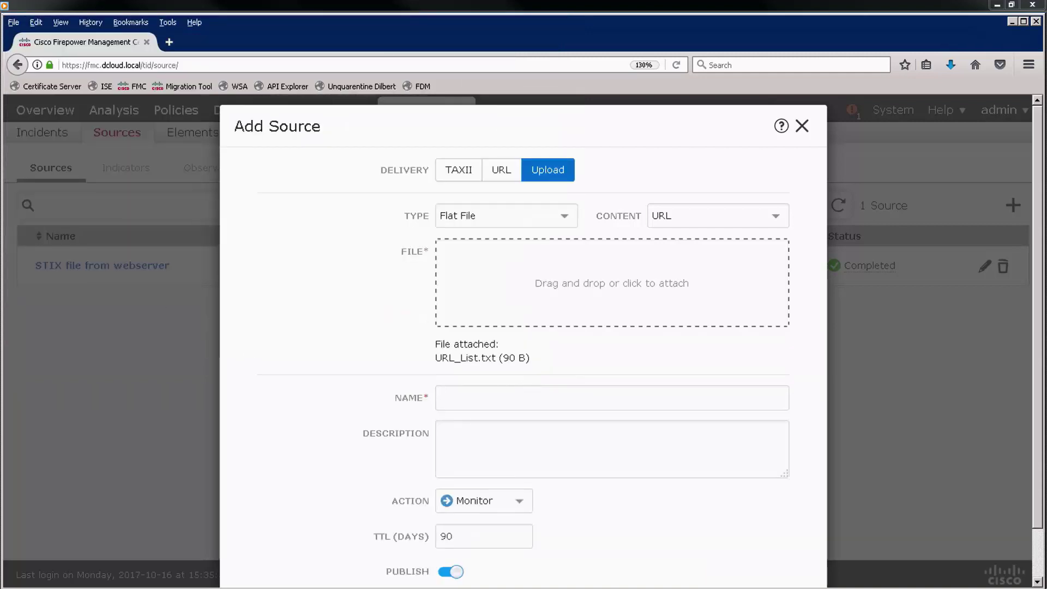
- Name the source 'Local URL list' and set its action to Block
left_click(530, 397)
type("Local URL list")
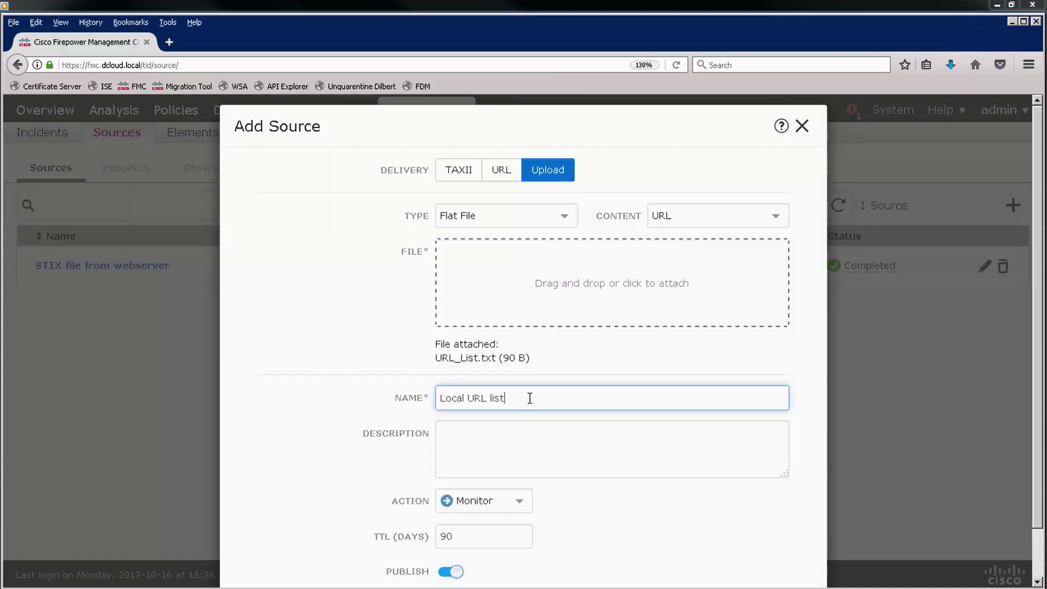
left_click(515, 505)
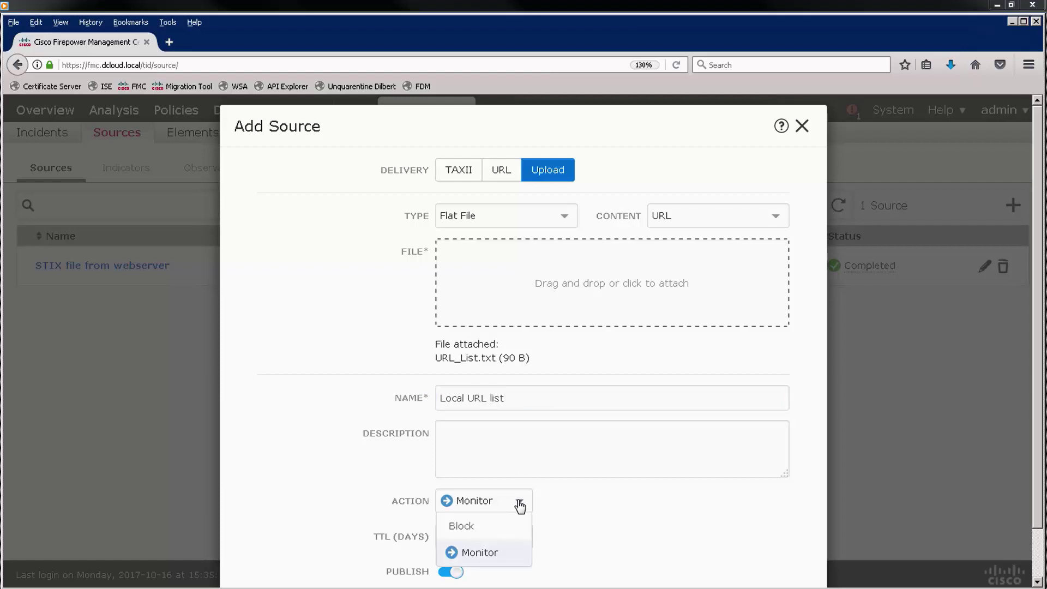
left_click(473, 526)
scroll(656, 518, "down", 2)
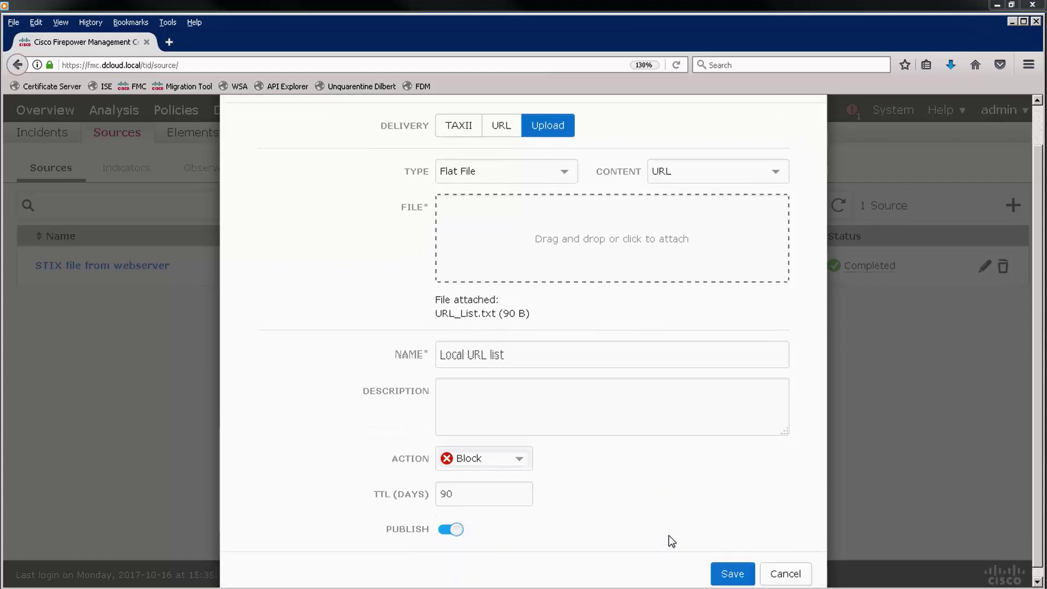
- Save the Local URL list source, review Indicators and Observables, then return to Sources
left_click(734, 565)
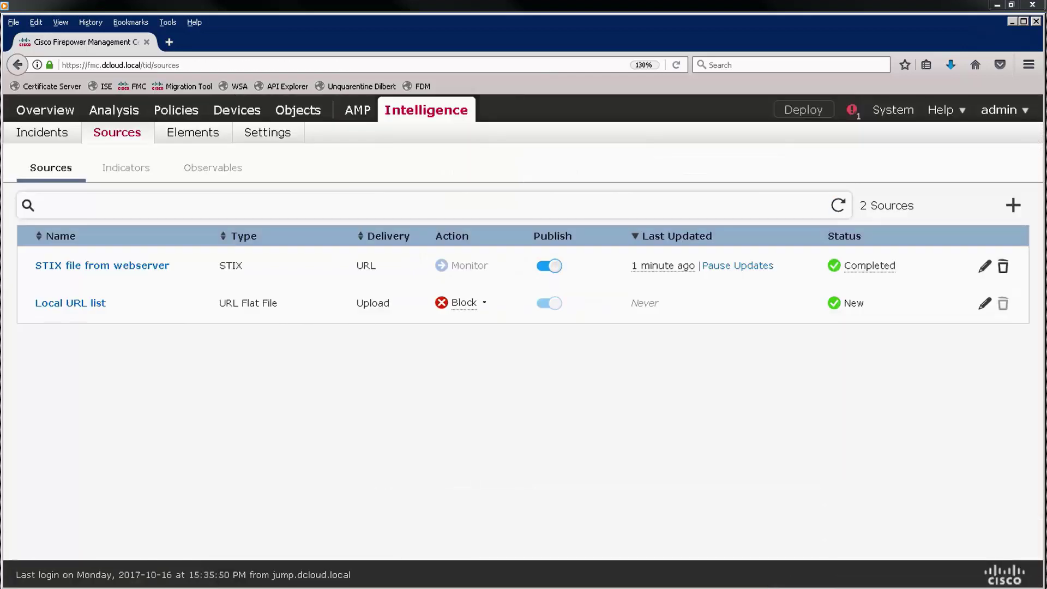
left_click(127, 168)
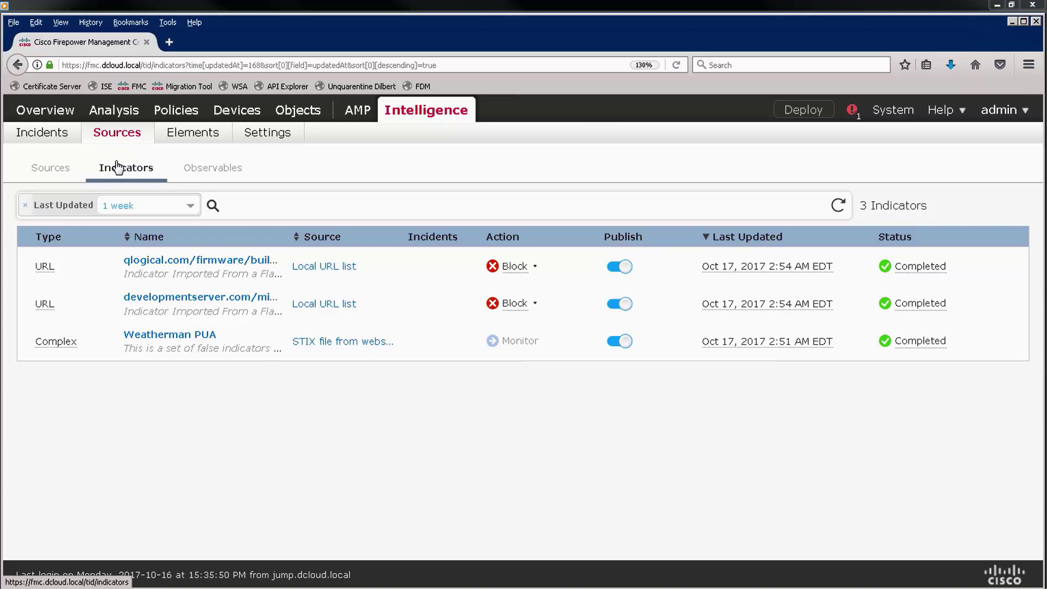
left_click(216, 173)
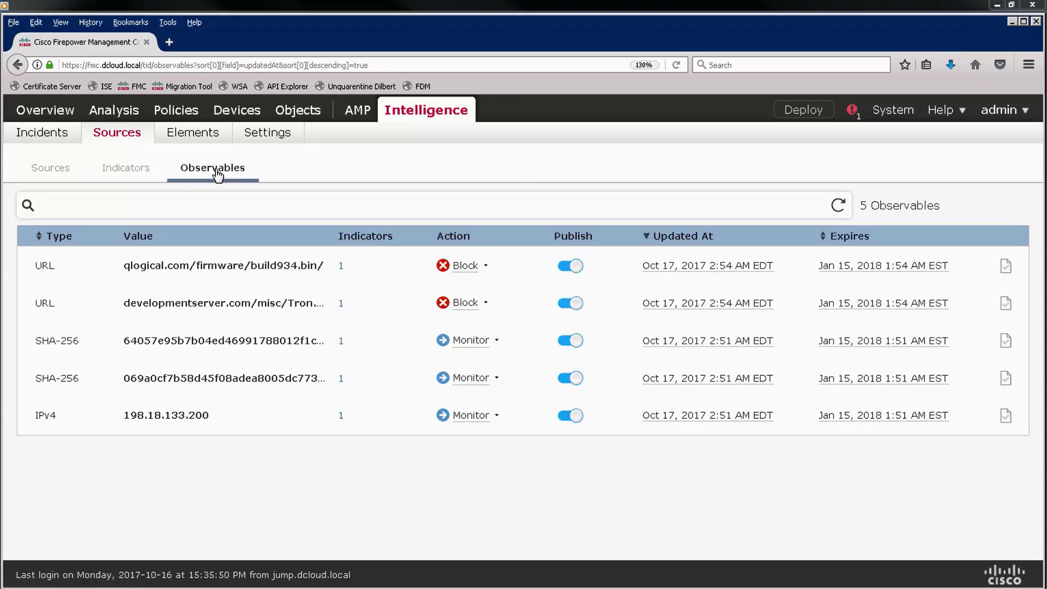
left_click(46, 171)
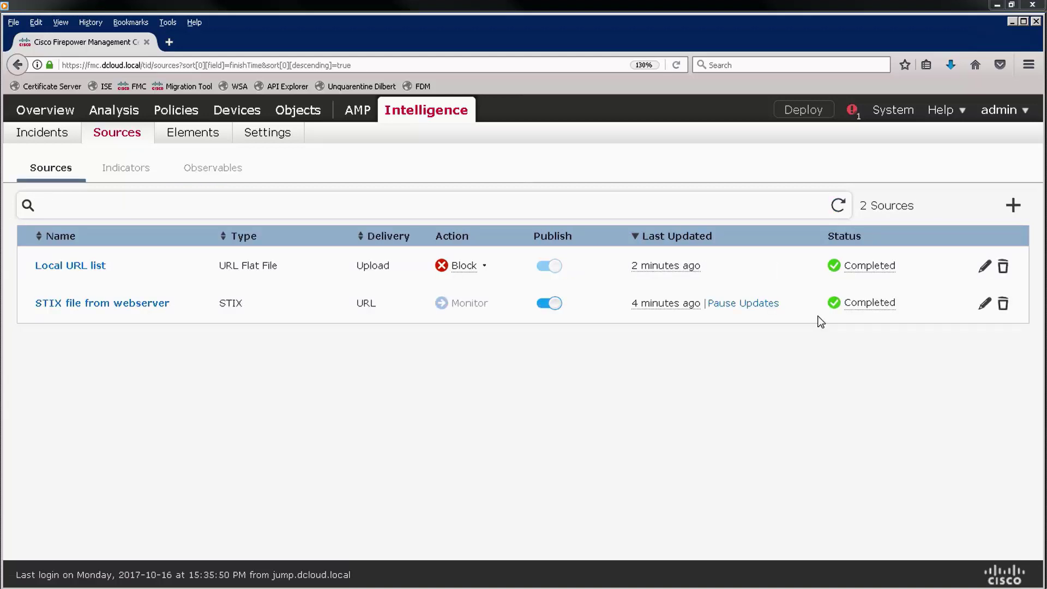
- Start a TAXII source with the AlienVault OTX discovery URL, account username and password
left_click(1014, 206)
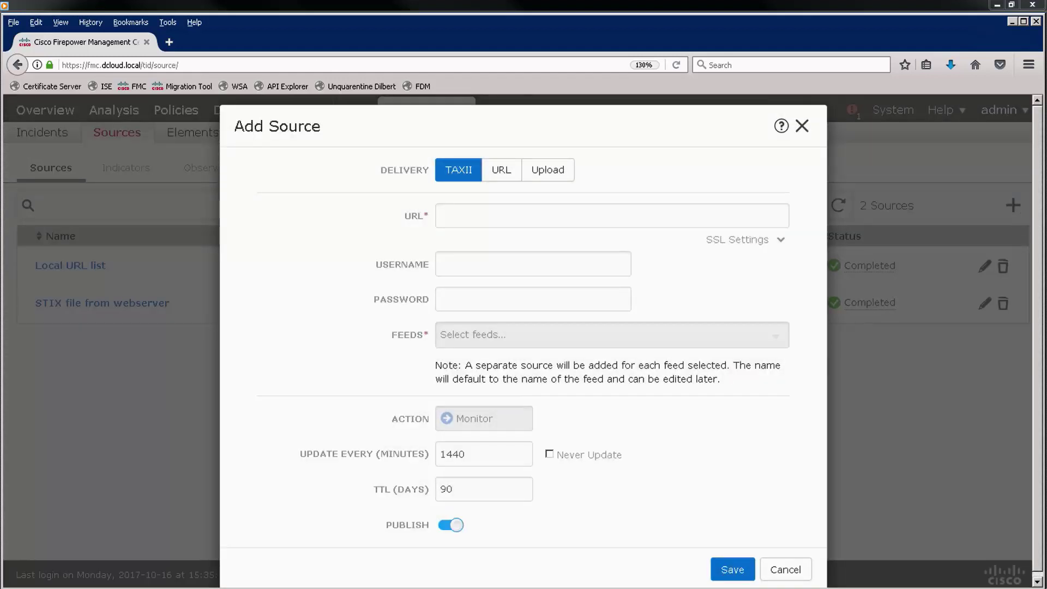
left_click(466, 216)
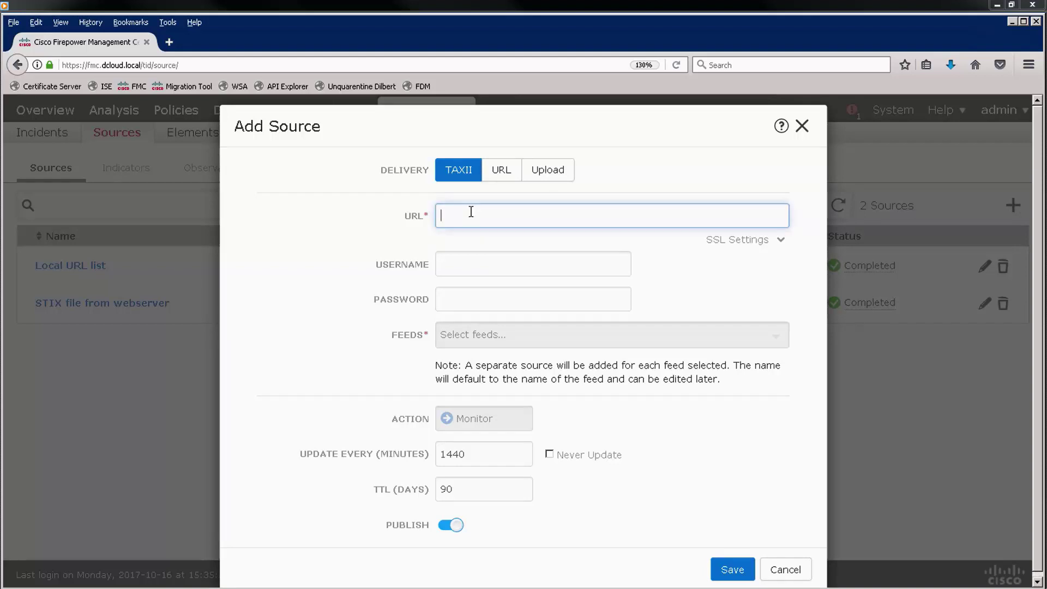
type("https://otx.alienvault.com/taxii/discovery")
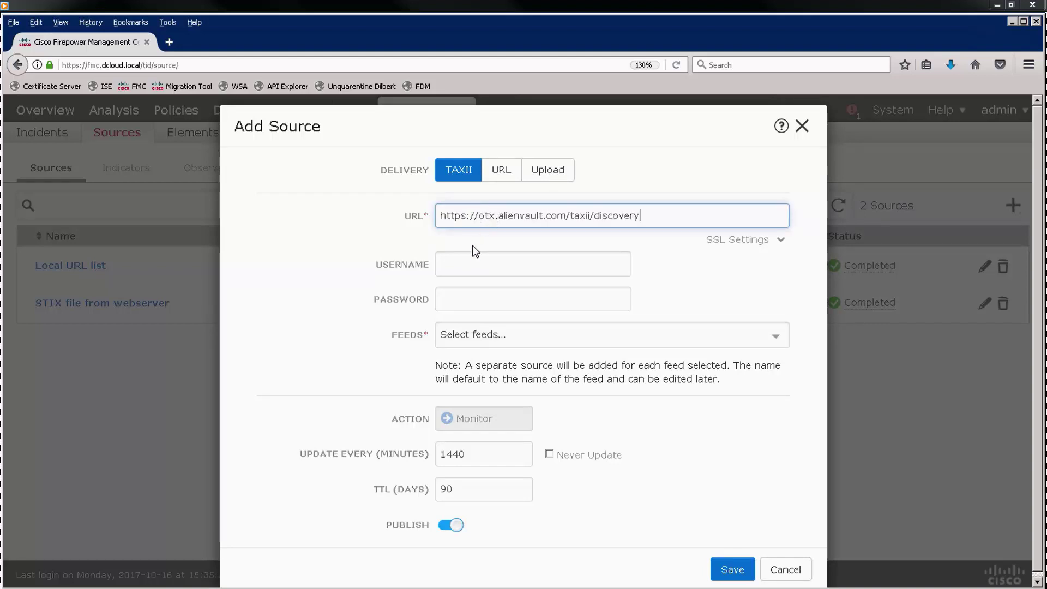
left_click(470, 264)
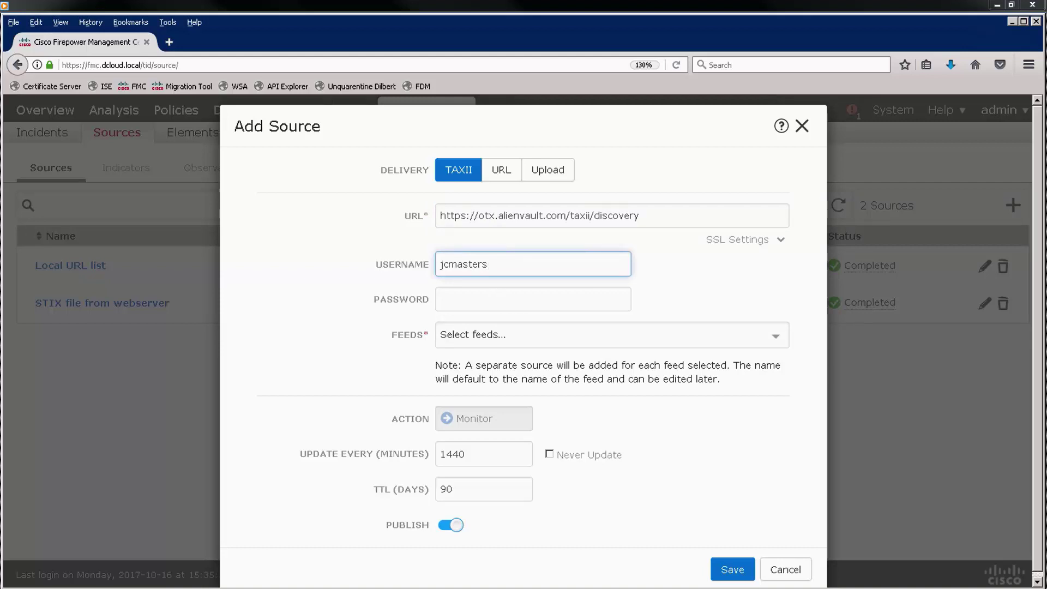
left_click(487, 302)
key("ctrl+v")
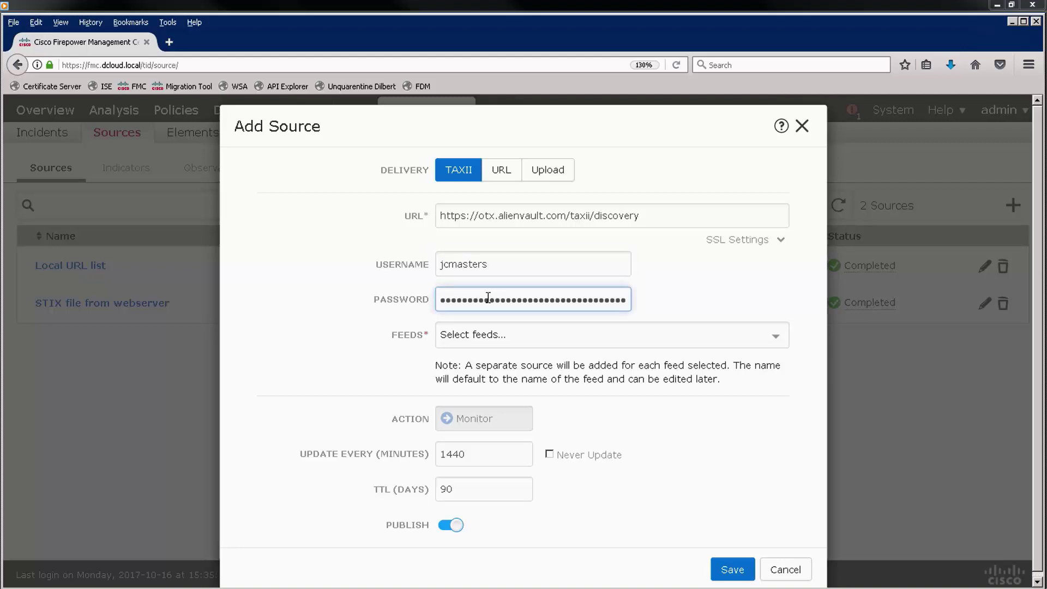
- Select the user_AlienVault feed for the TAXII source
left_click(695, 334)
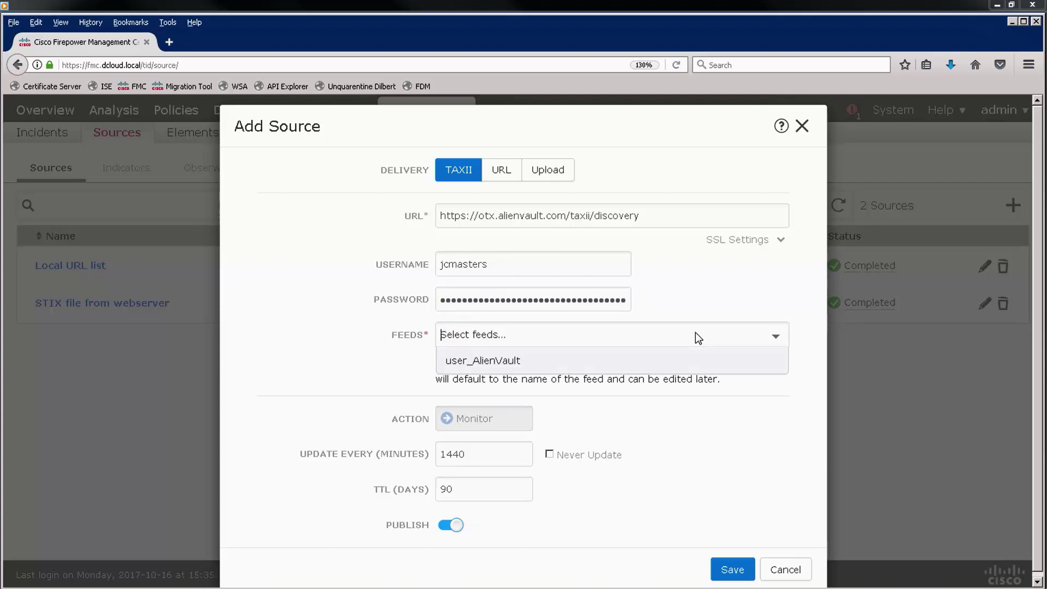
left_click(611, 365)
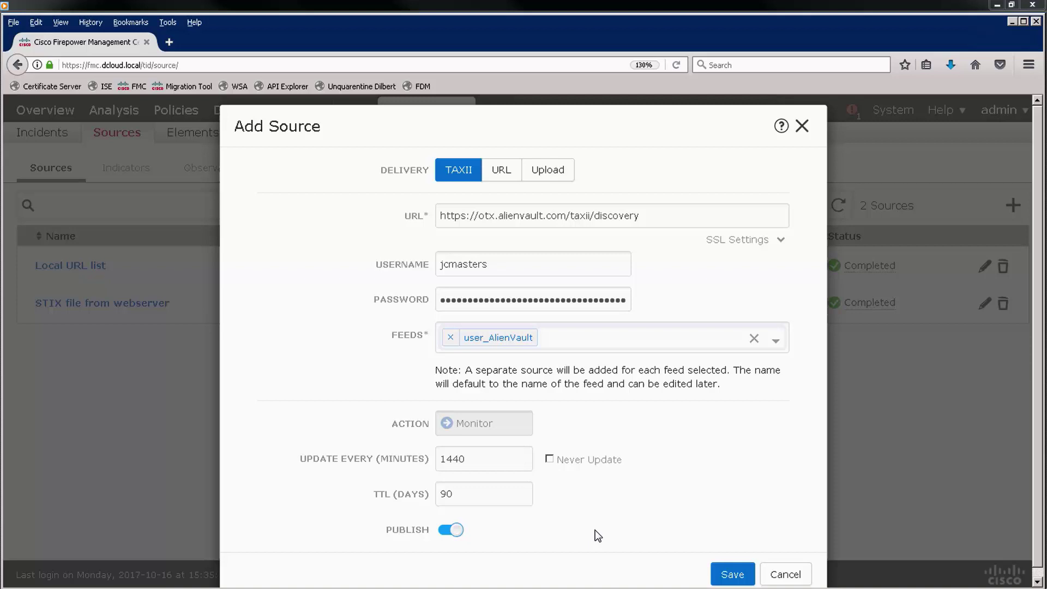
left_click(508, 423)
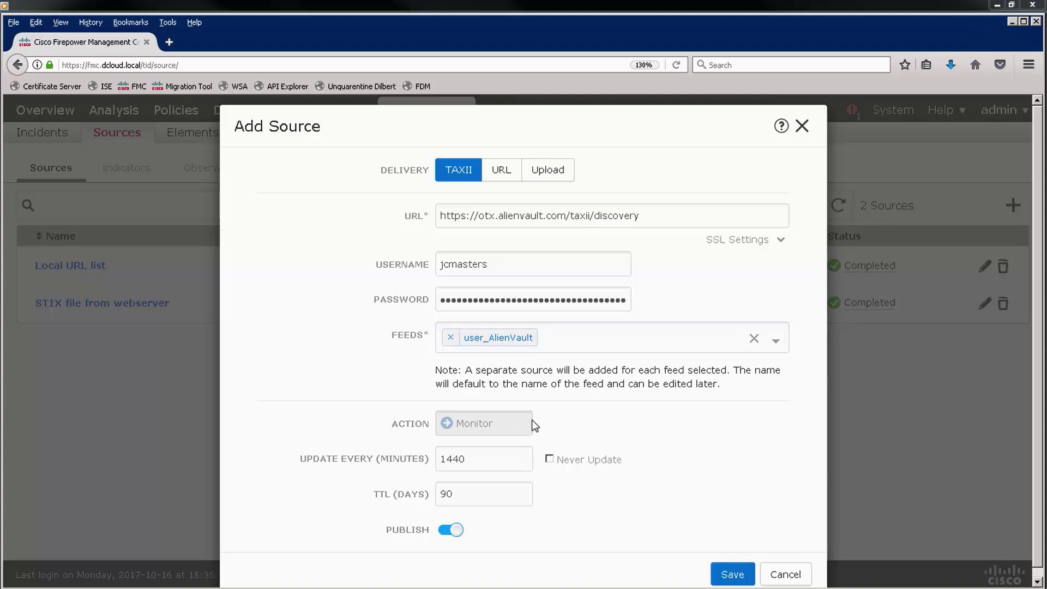
- Save the AlienVault TAXII source and review its imported Indicators and Observables
left_click(732, 574)
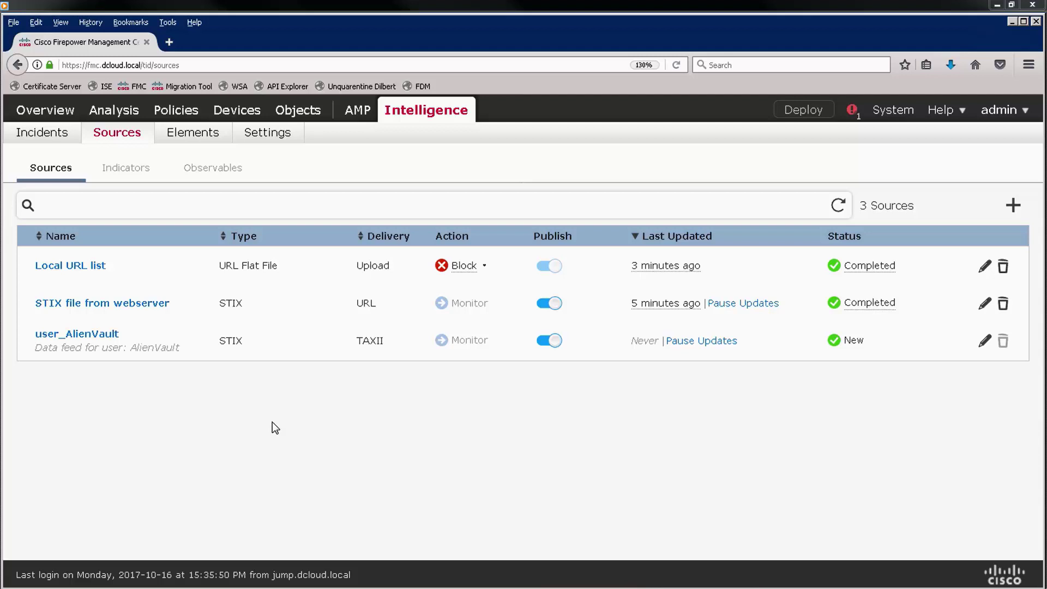
left_click(124, 171)
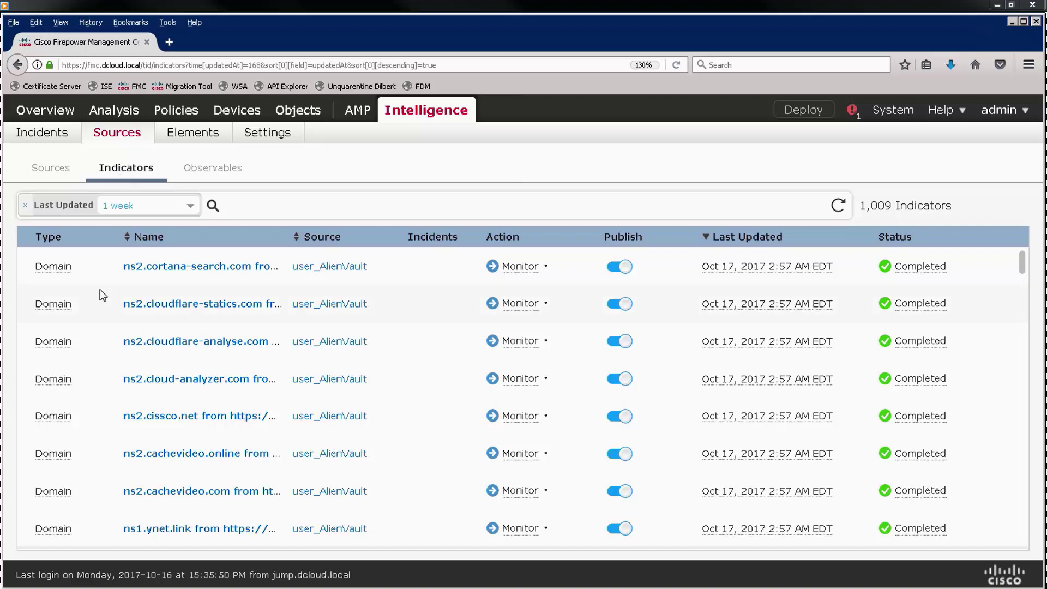
left_click(200, 171)
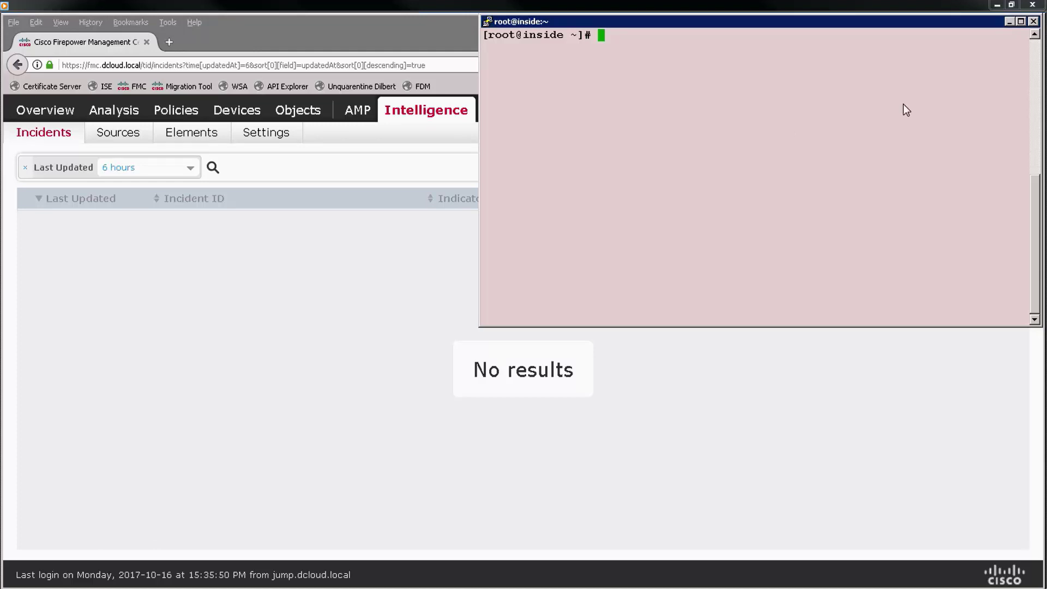
- Run wget for outside/files/ProjectX.doc and developmentserver.com/misc/Tron.html
right_click(667, 92)
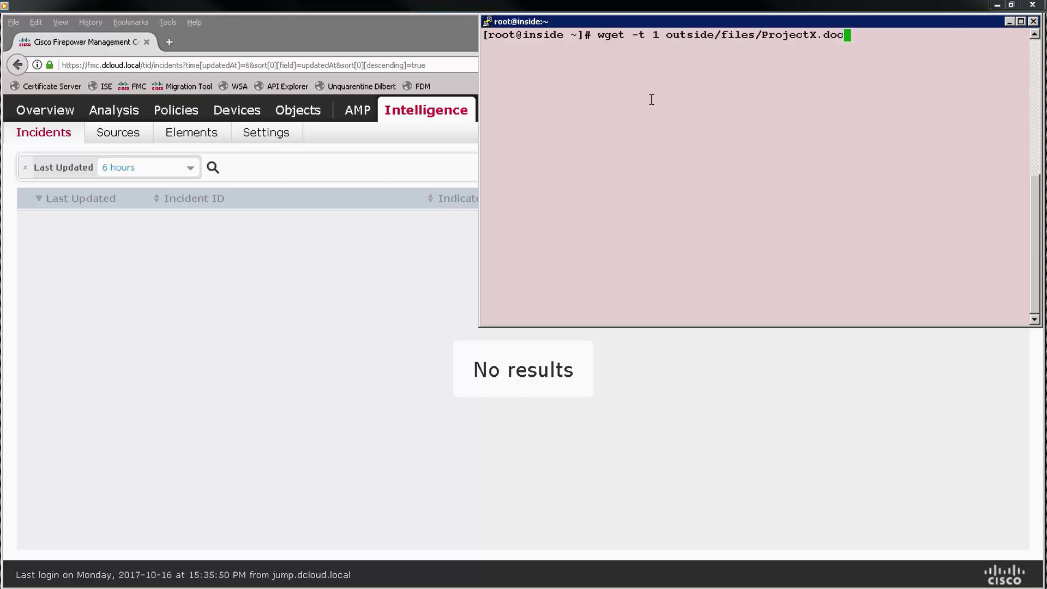
key("Return")
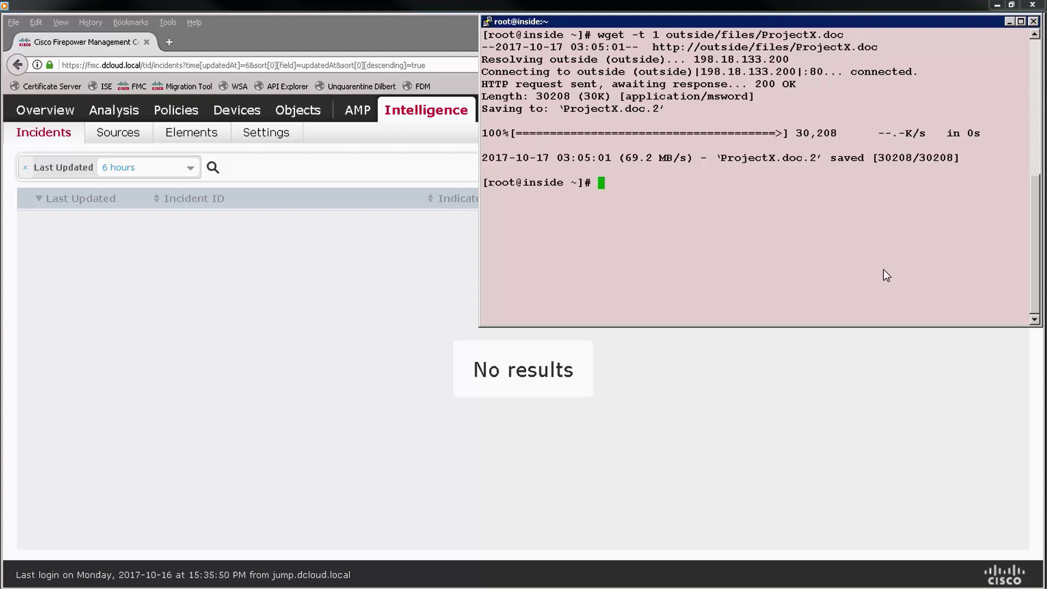
type("wget -t 1 developmentserver.com/misc/Tron.html")
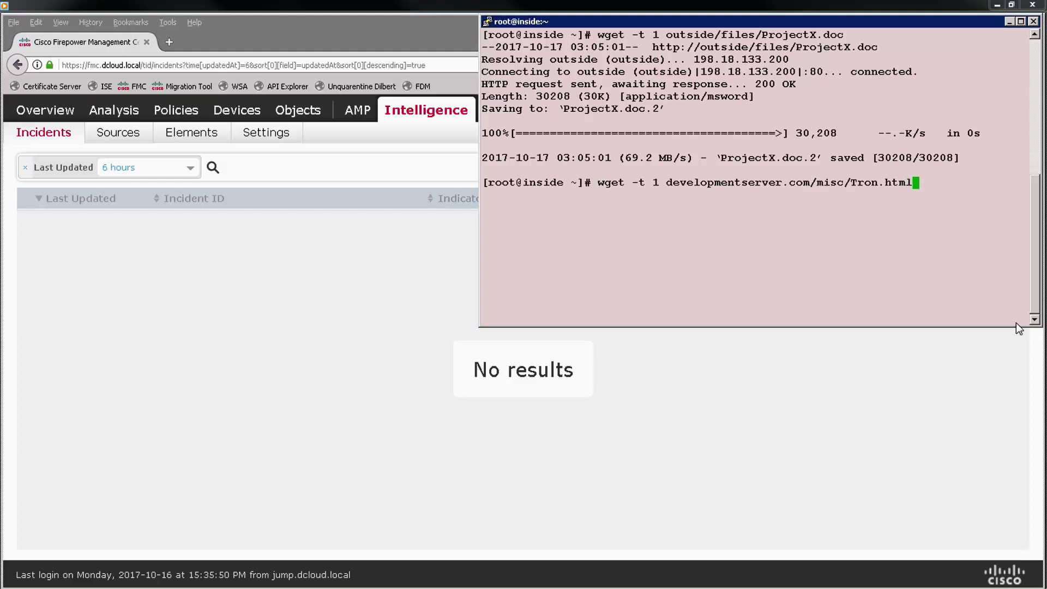
key("Return")
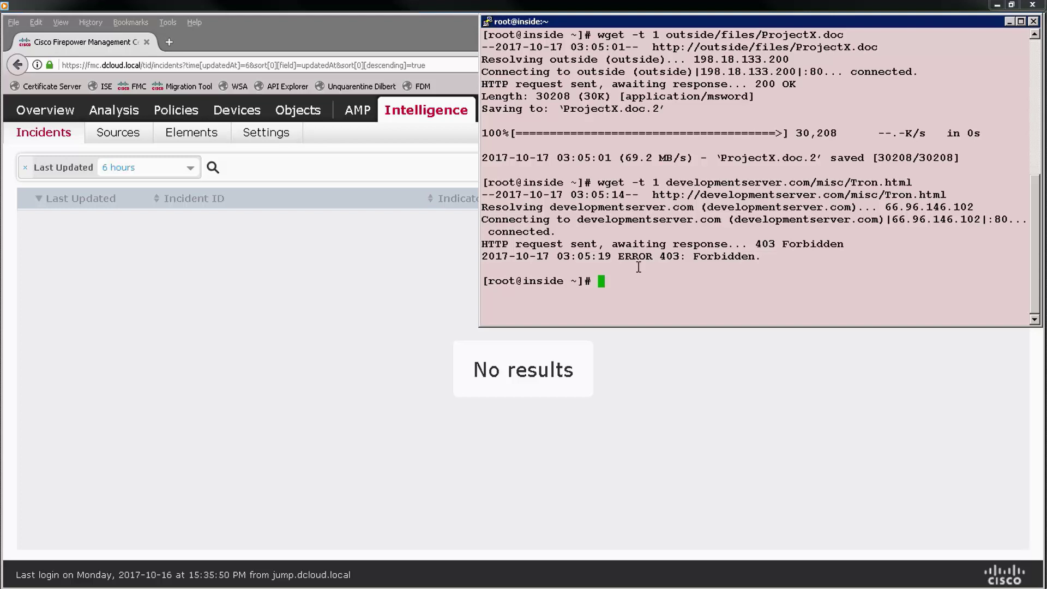
- Inspect the 403 Forbidden response for Tron.html, then return to the browser
left_click_drag(755, 240, 859, 248)
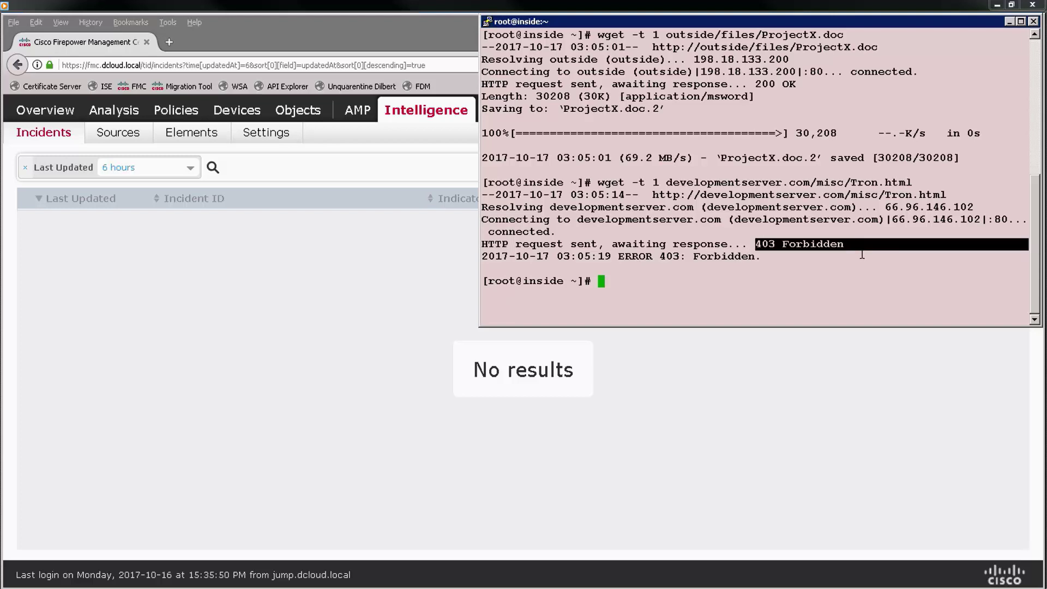
left_click(816, 296)
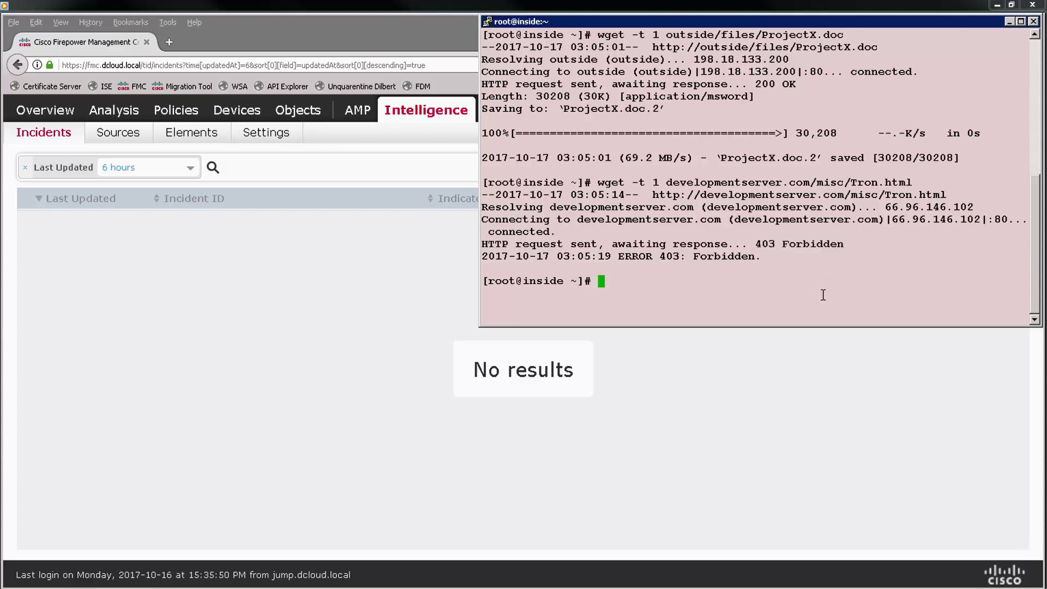
left_click(289, 263)
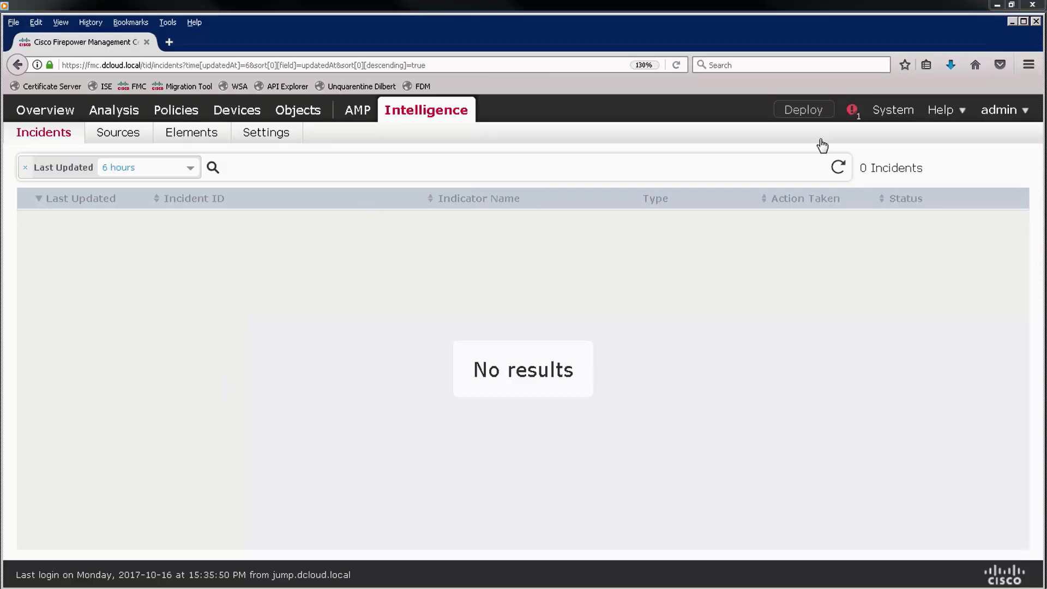
- Refresh Incidents to show the 2 new incidents and open COM-20171017-2
left_click(838, 172)
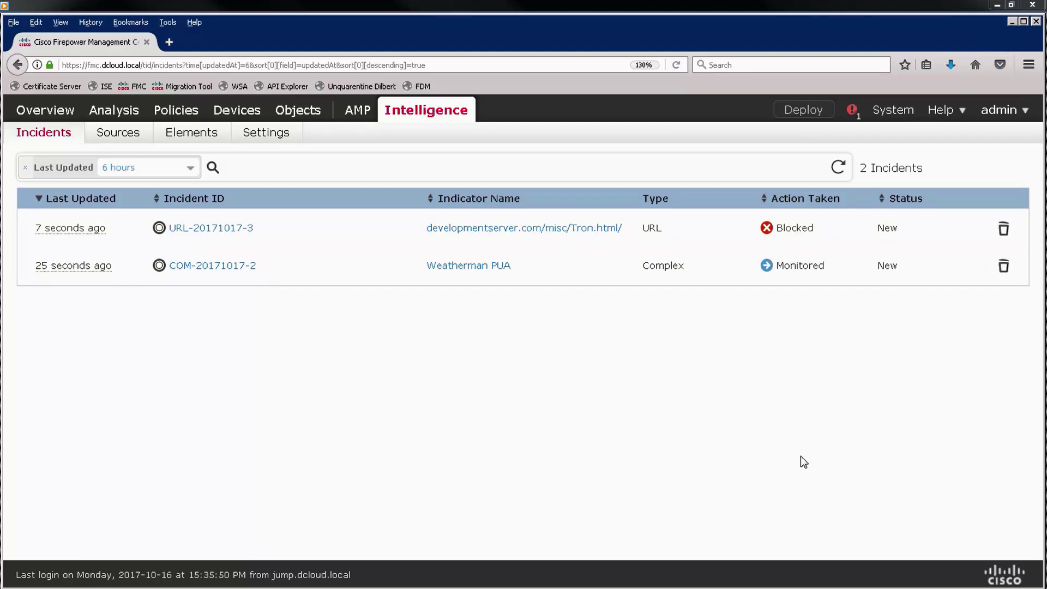
left_click(222, 269)
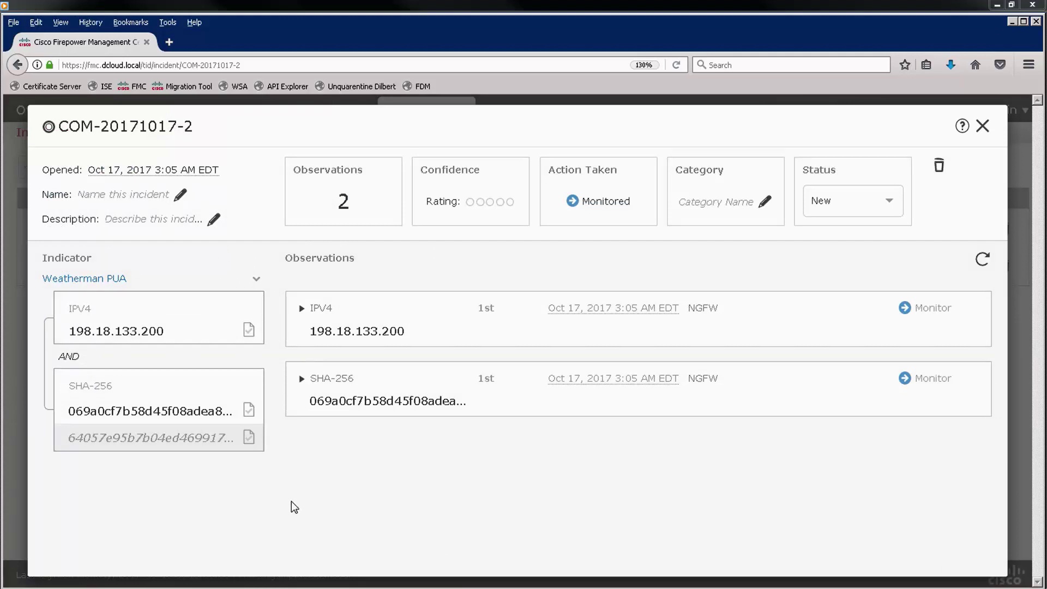
- Expand the IPV4 and SHA-256 observations to see the Wget HTTP traffic details
left_click(302, 309)
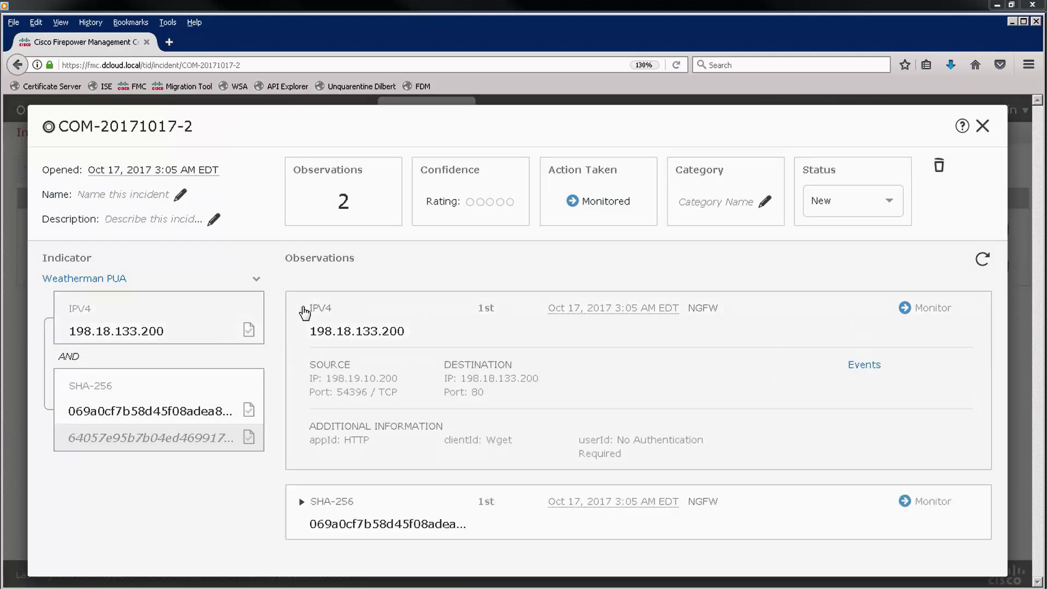
left_click(301, 501)
scroll(961, 474, "down", 2)
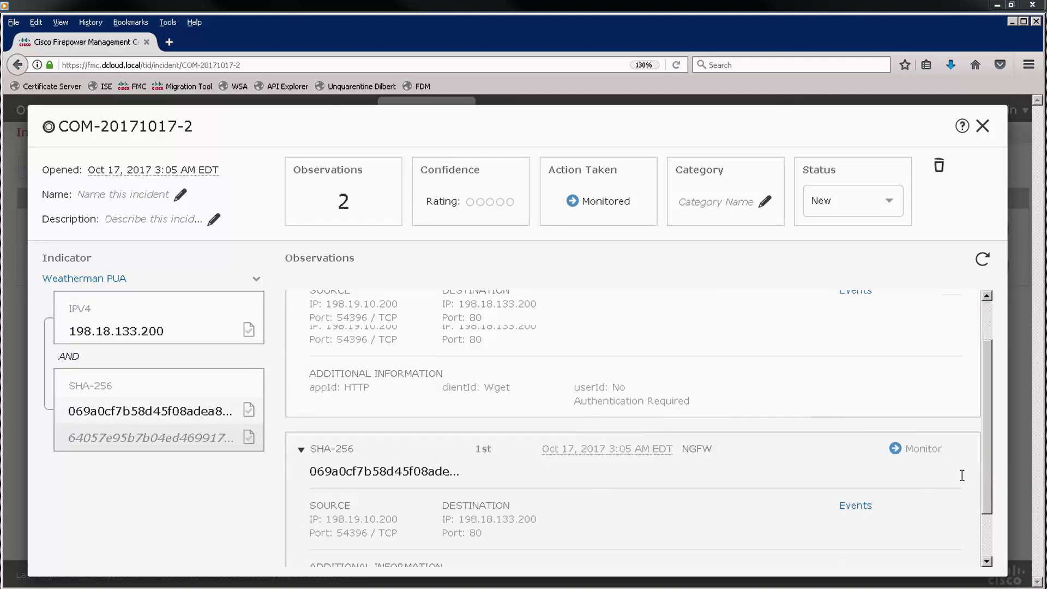
scroll(986, 464, "down", 1)
scroll(984, 490, "up", 1)
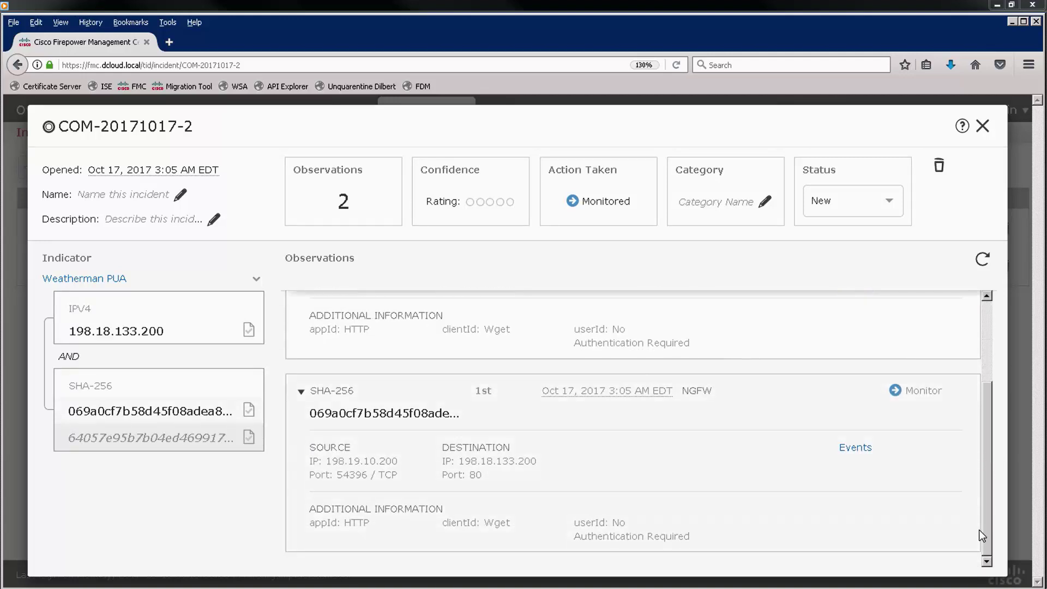
scroll(985, 531, "up", 2)
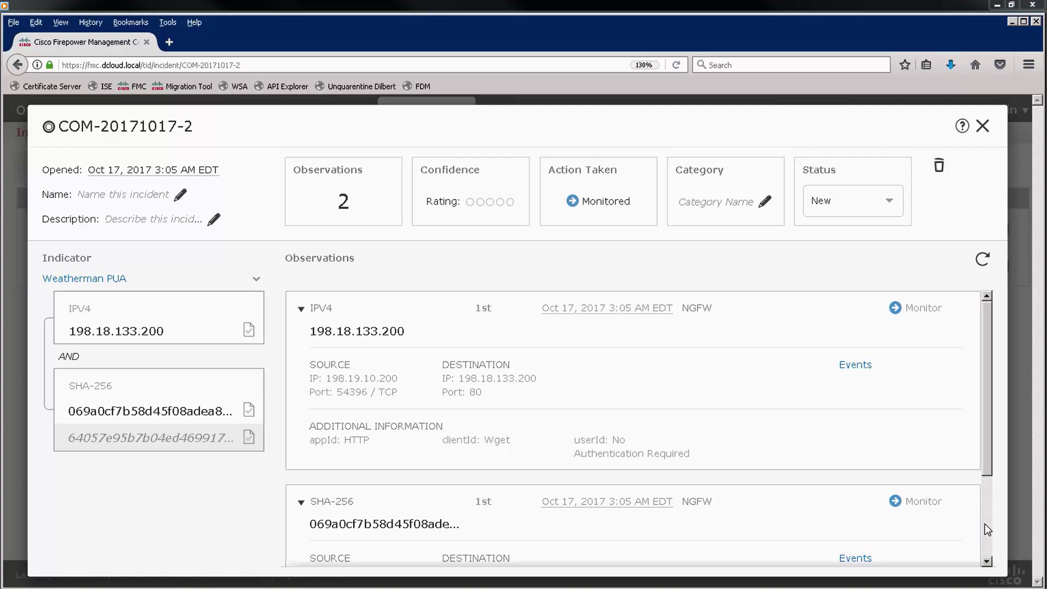